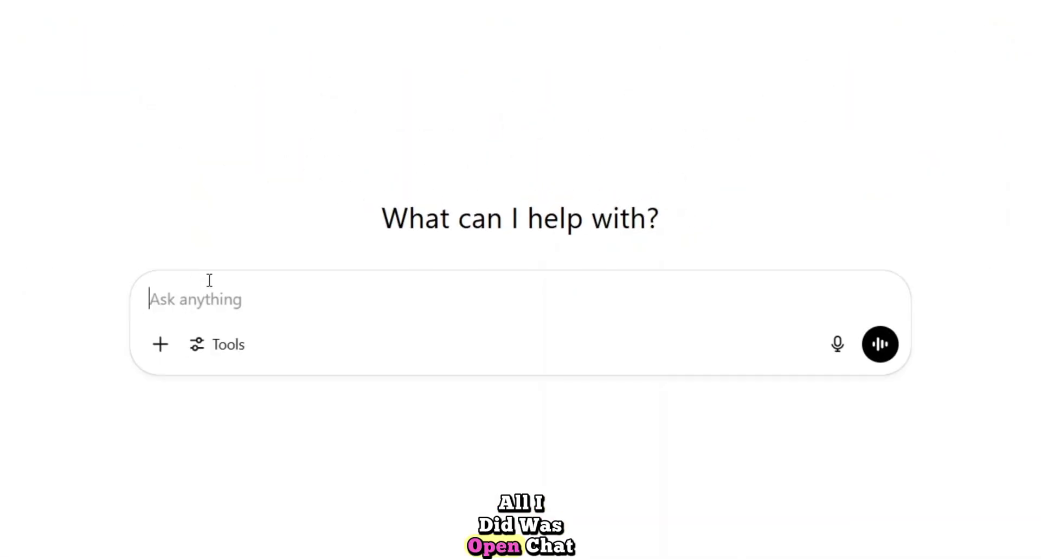
# - Paste the yellow-chick superhero rescue story-ideas prompt into ChatGPT and send it
pyautogui.write('Give me story ideas where a yellow chick is a superhero who saves the lives of a baby and their mother. like River Escape Crocodile Crossing black panther in the jungle Wolf in the Woods')
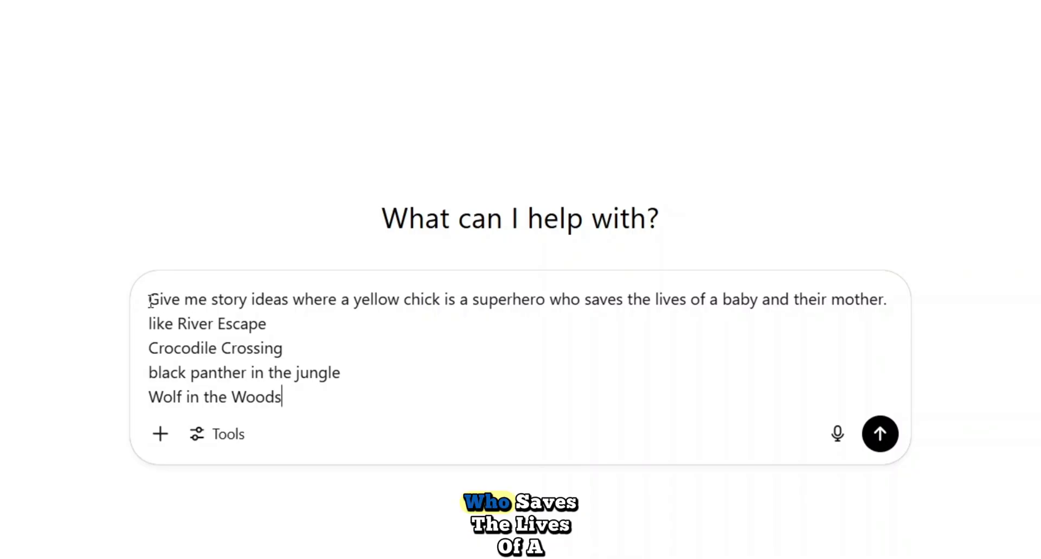
pyautogui.moveTo(151, 300); pyautogui.dragTo(783, 393)
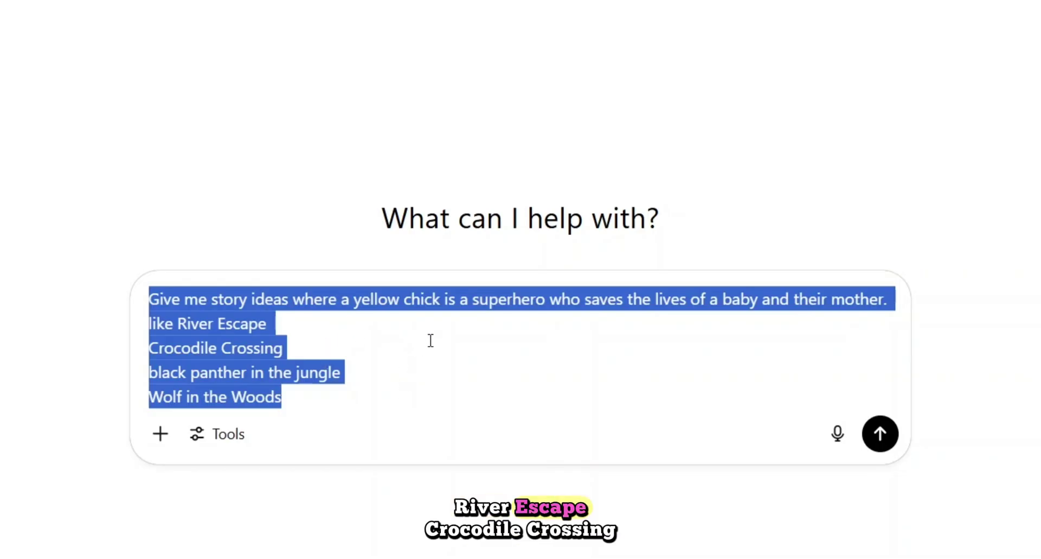
pyautogui.click(464, 362)
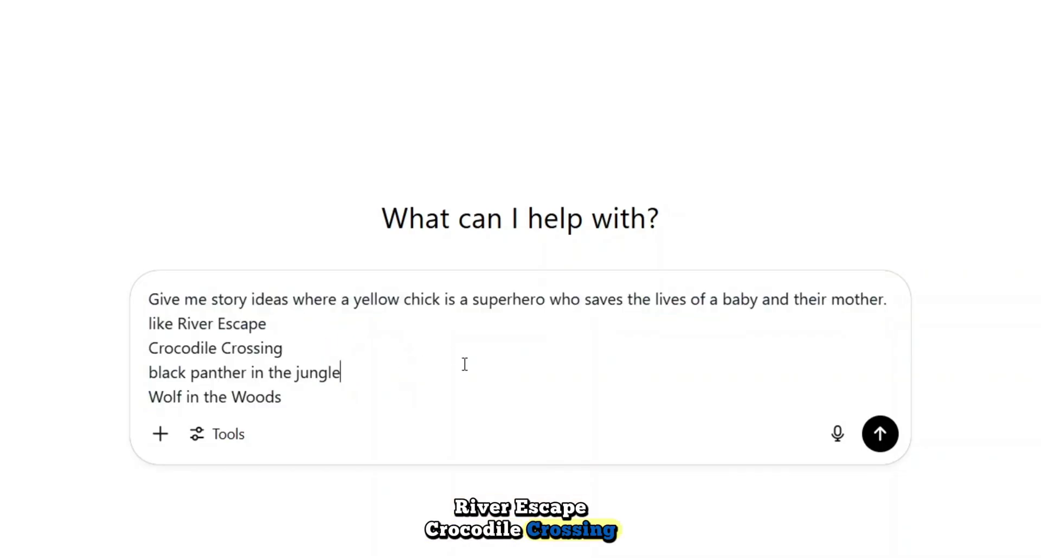
pyautogui.click(856, 424)
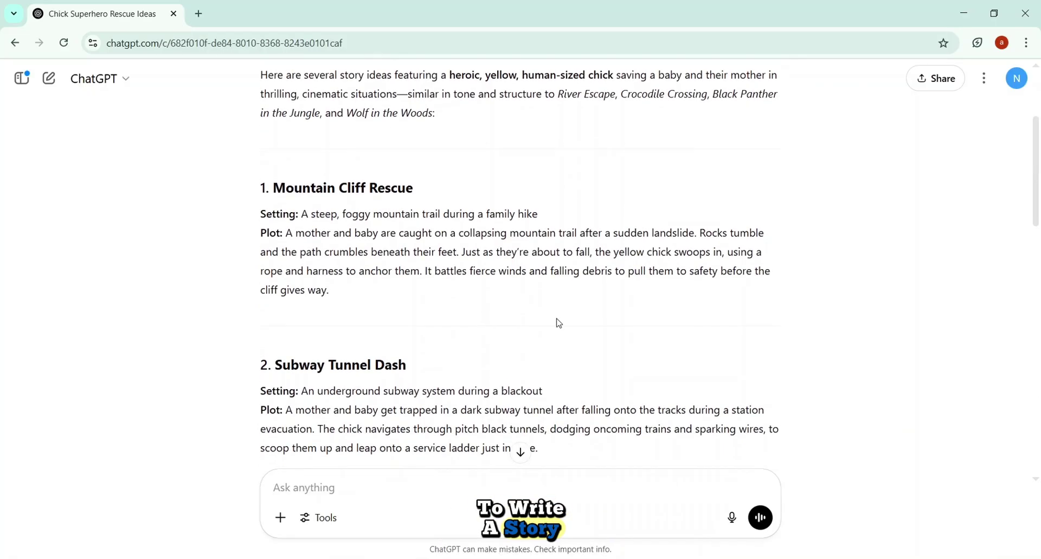
# - Scroll through ChatGPT's seven rescue ideas, from Mountain Cliff Rescue to Black Panther in the Jungle
pyautogui.scroll(-6, 559, 322)
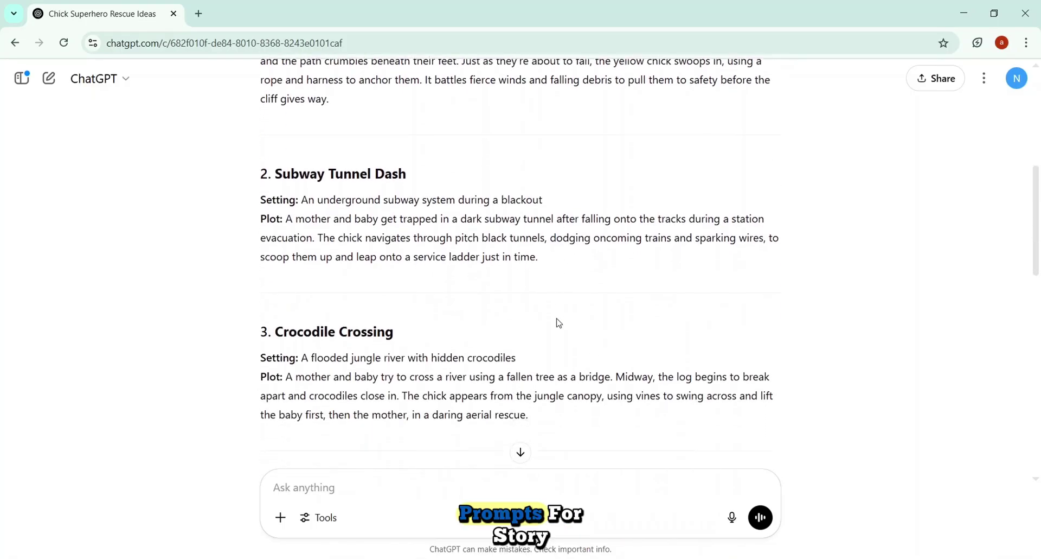
pyautogui.scroll(-6, 559, 322)
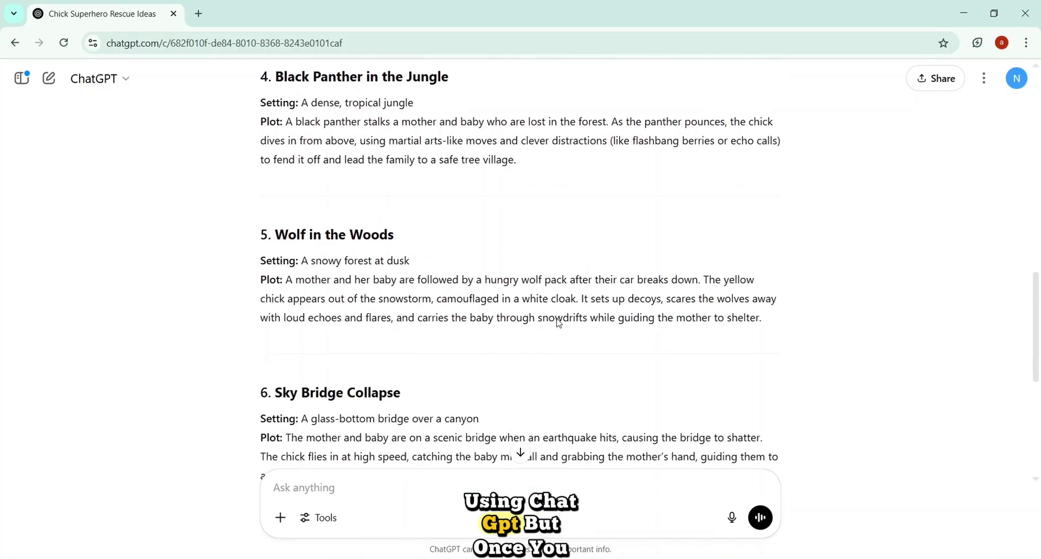
pyautogui.scroll(-5, 559, 322)
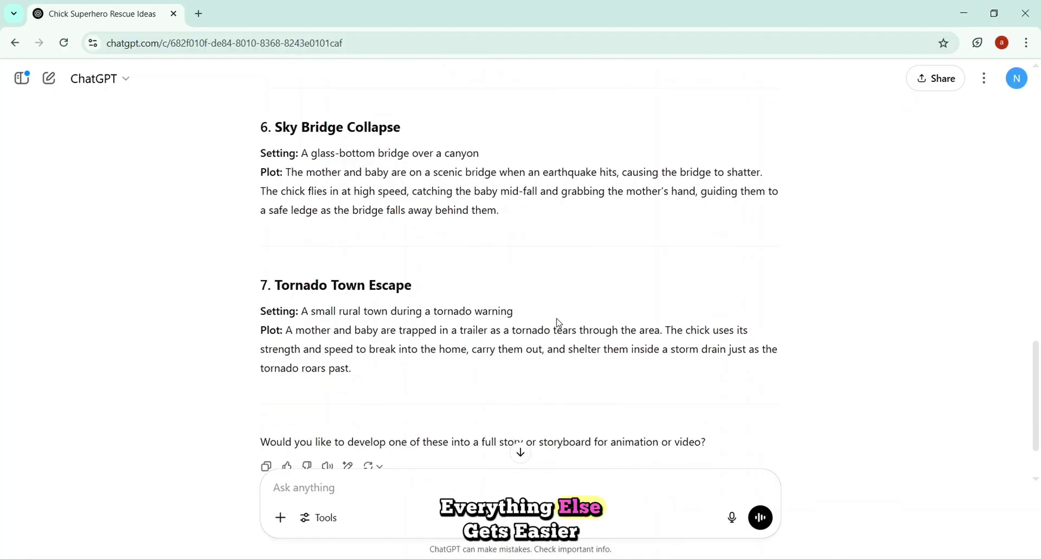
pyautogui.scroll(2, 559, 323)
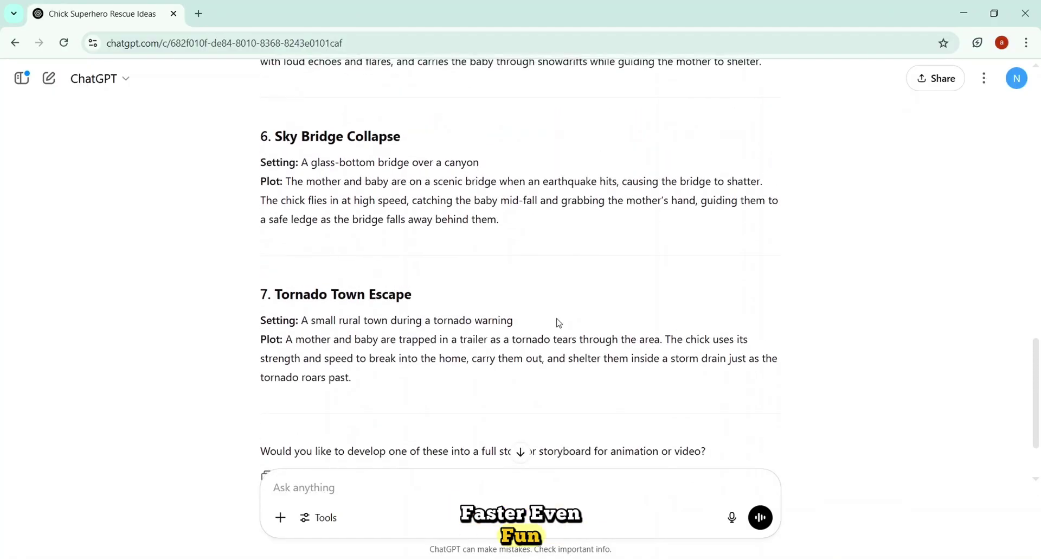
pyautogui.scroll(5, 559, 323)
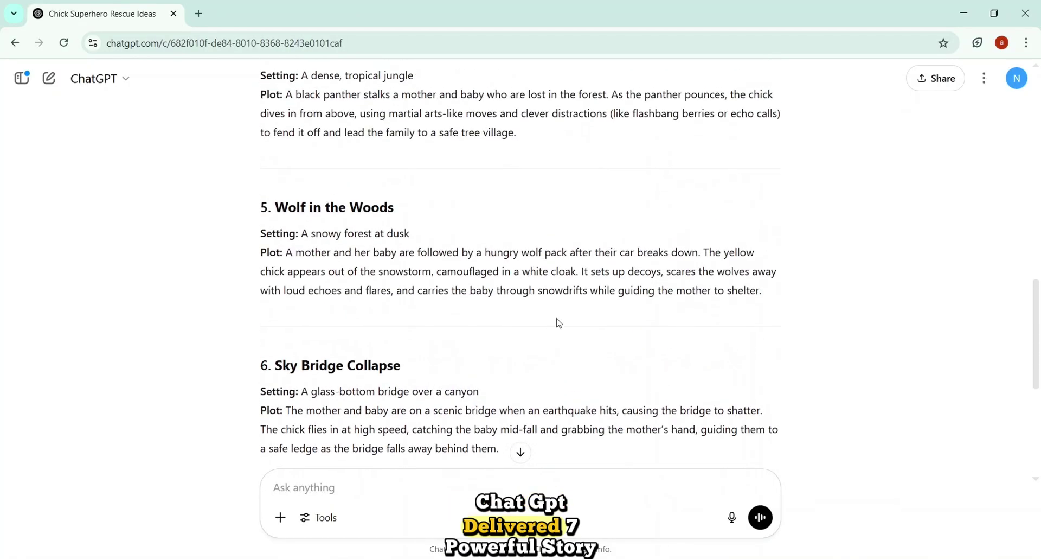
pyautogui.scroll(4, 559, 322)
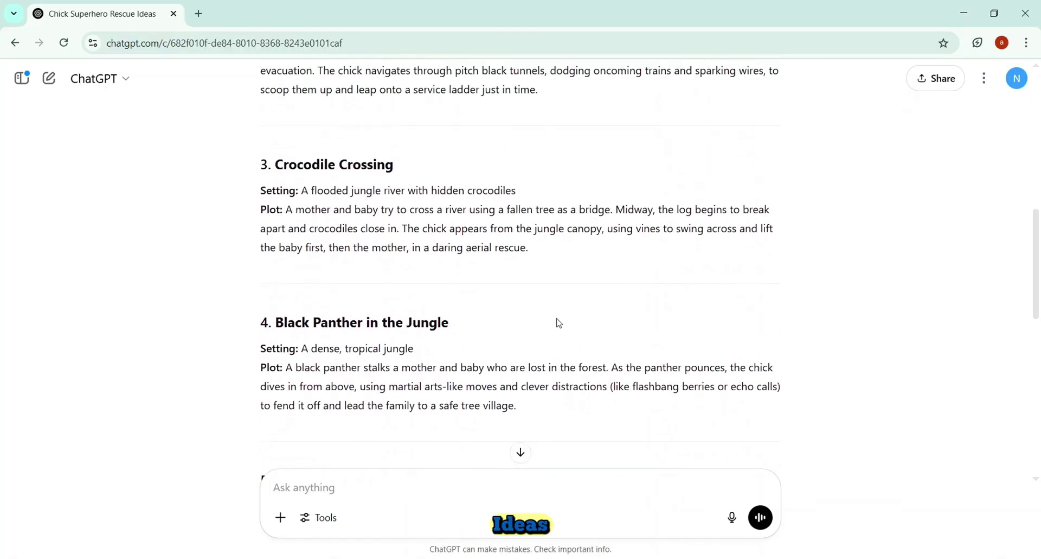
pyautogui.scroll(3, 559, 323)
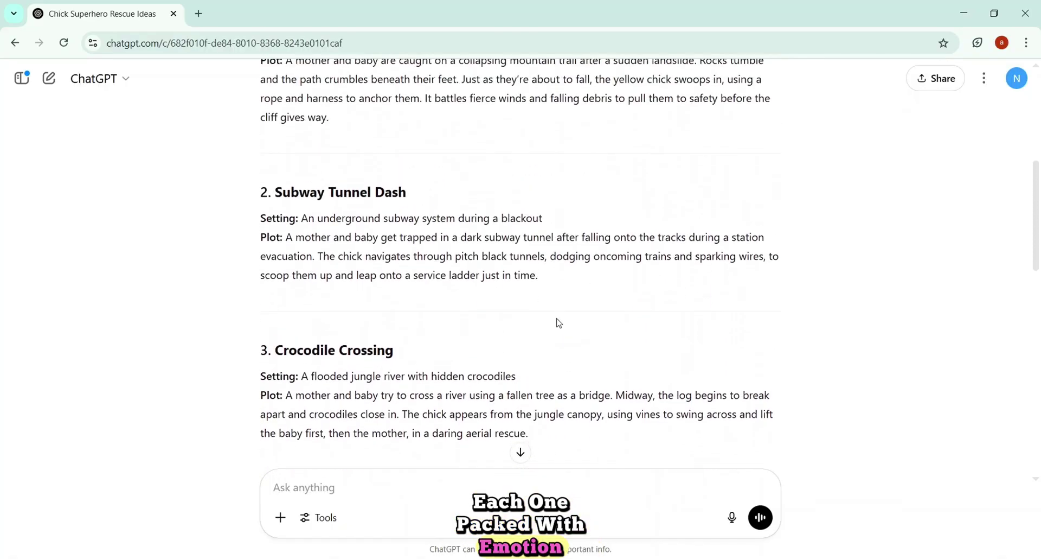
pyautogui.scroll(3, 559, 323)
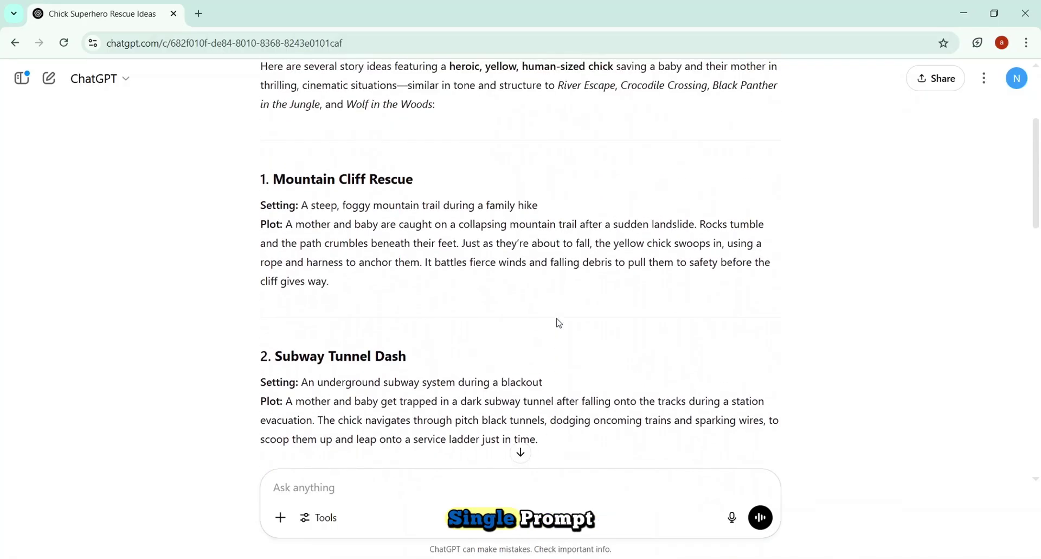
pyautogui.scroll(-3, 559, 323)
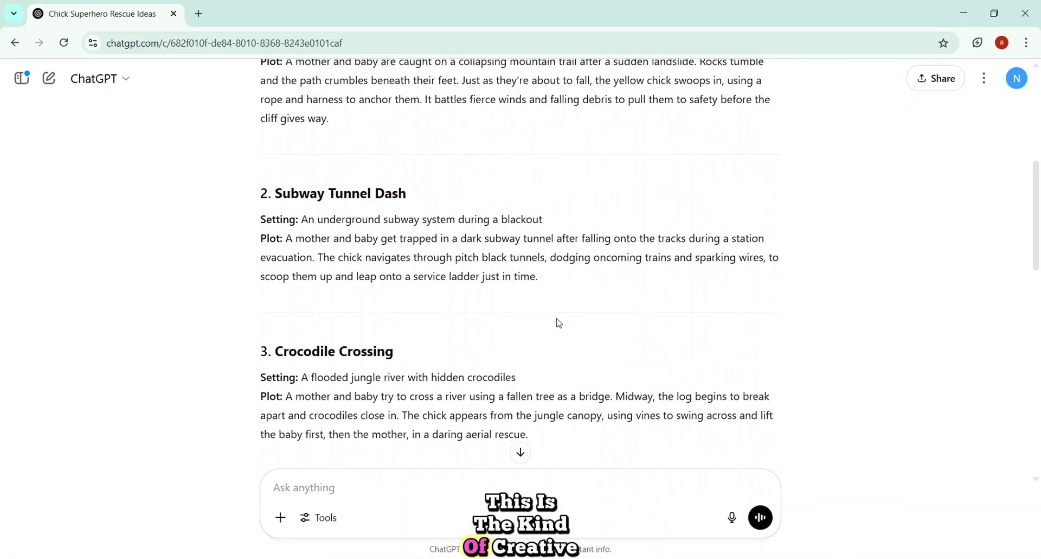
pyautogui.scroll(-1, 559, 322)
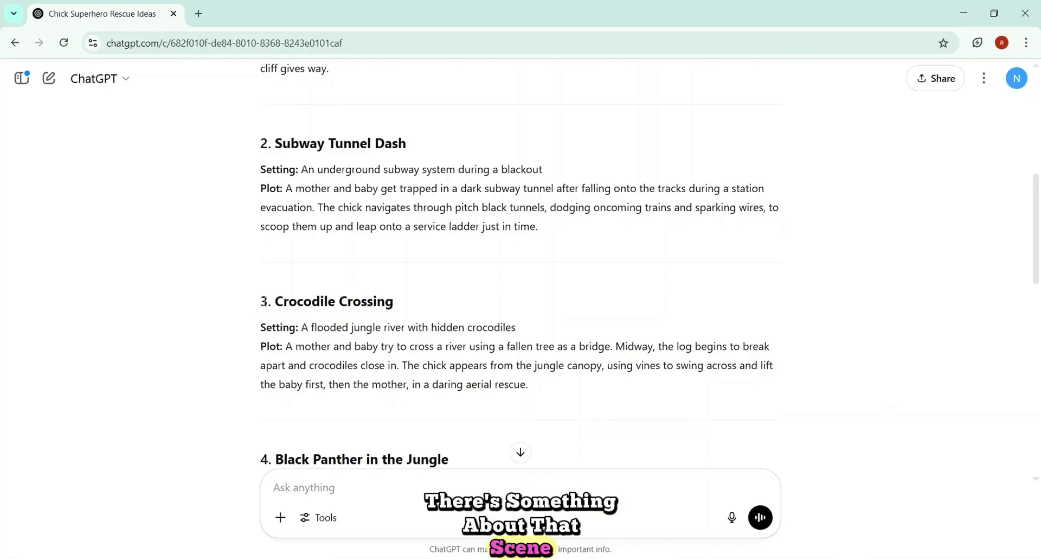
# - Select the Crocodile Crossing idea and quote it in a reply
pyautogui.moveTo(264, 301); pyautogui.dragTo(546, 384)
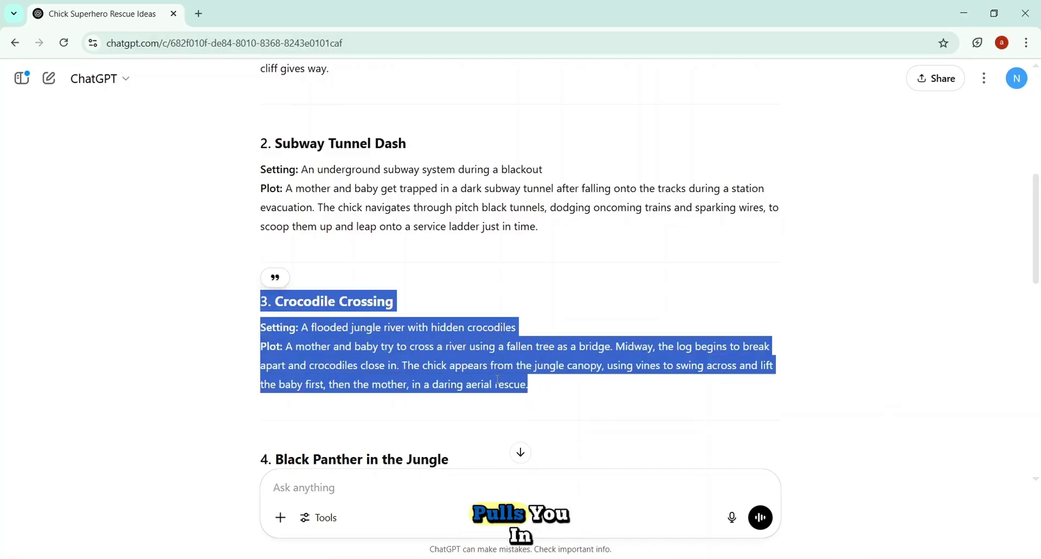
pyautogui.click(277, 277)
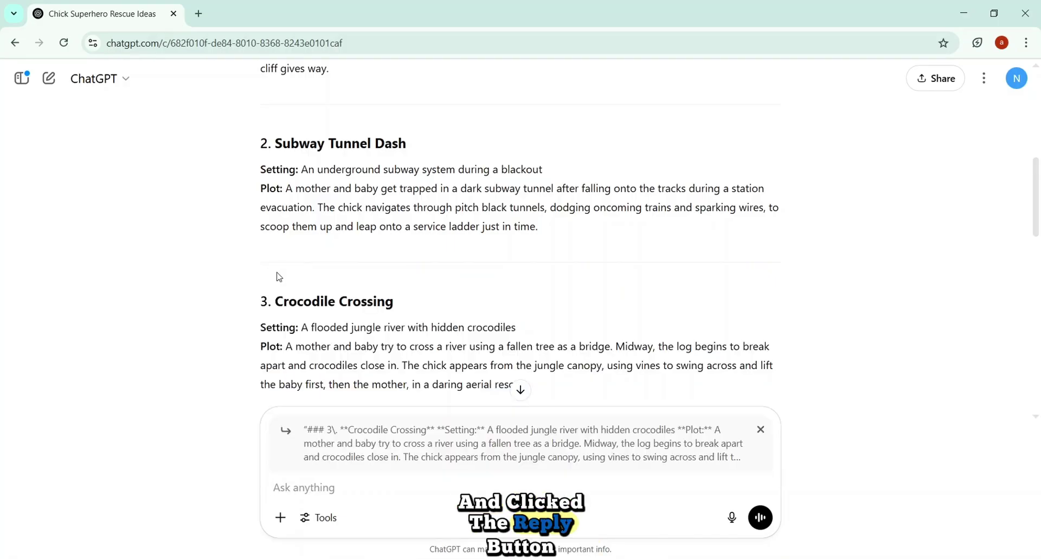
pyautogui.hotkey('ctrl', 'shift', 's')
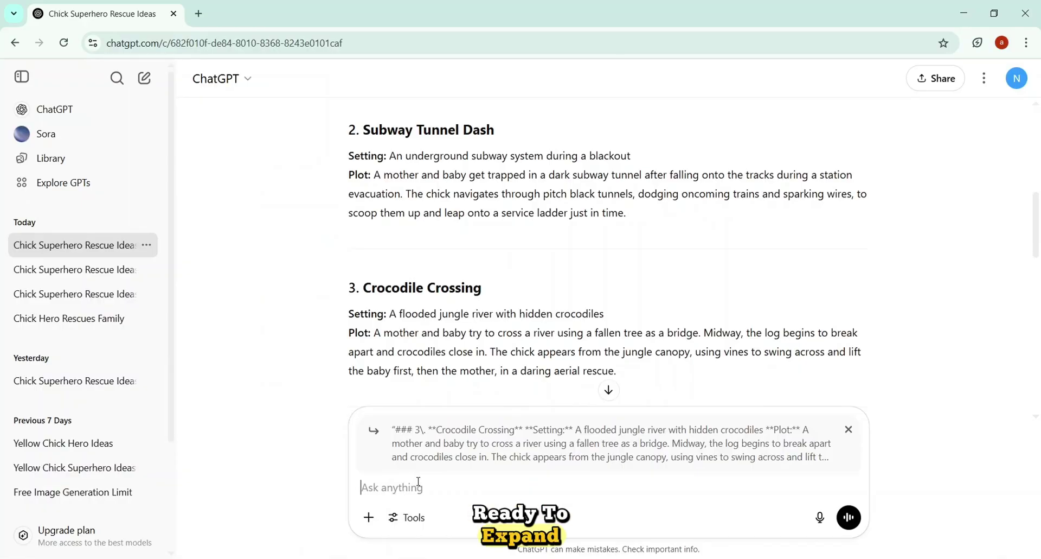
# - Paste the request for the full story, per-scene image prompts and Mother, Baby, Chick details
pyautogui.hotkey('ctrl', 'v')
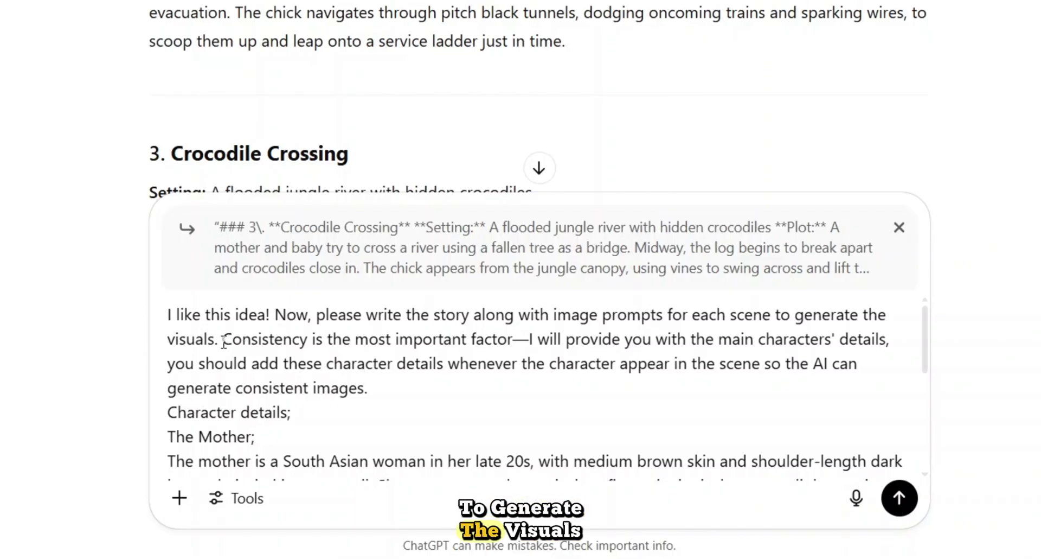
pyautogui.moveTo(223, 341); pyautogui.dragTo(514, 336)
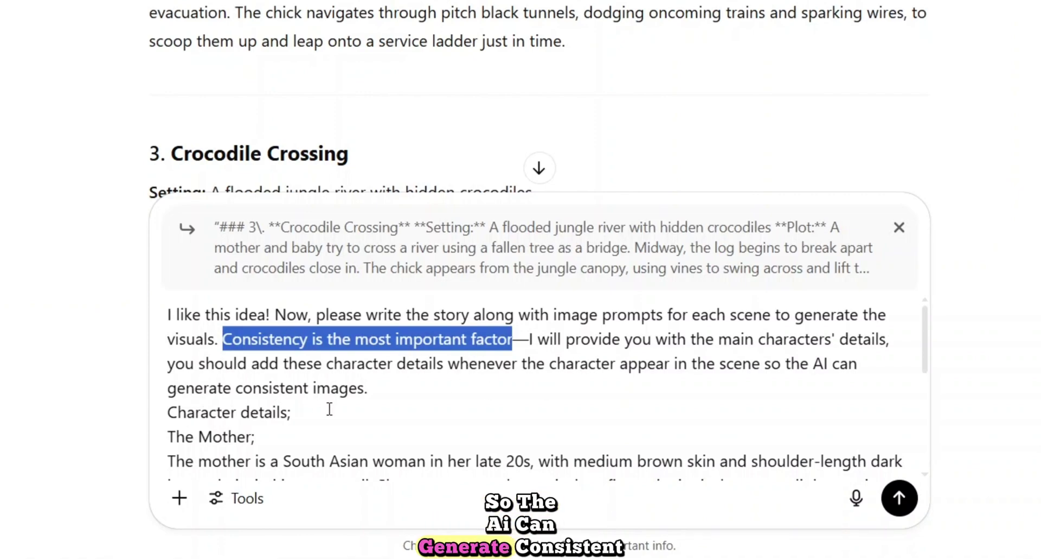
pyautogui.scroll(-1, 329, 408)
pyautogui.scroll(-3, 329, 408)
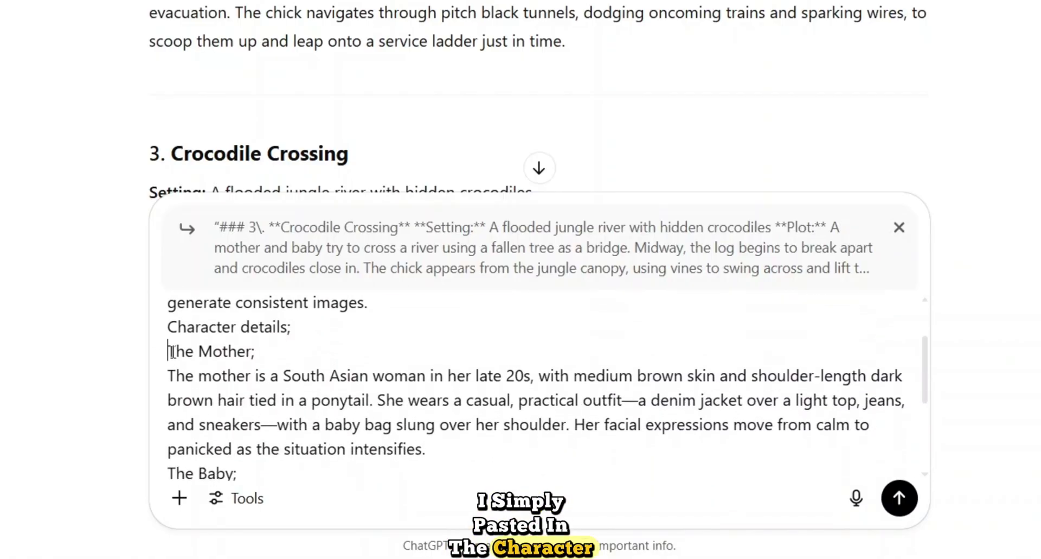
pyautogui.moveTo(168, 350); pyautogui.dragTo(251, 351)
pyautogui.scroll(-4, 170, 388)
pyautogui.moveTo(168, 389); pyautogui.dragTo(236, 389)
pyautogui.scroll(-4, 169, 388)
pyautogui.click(423, 462)
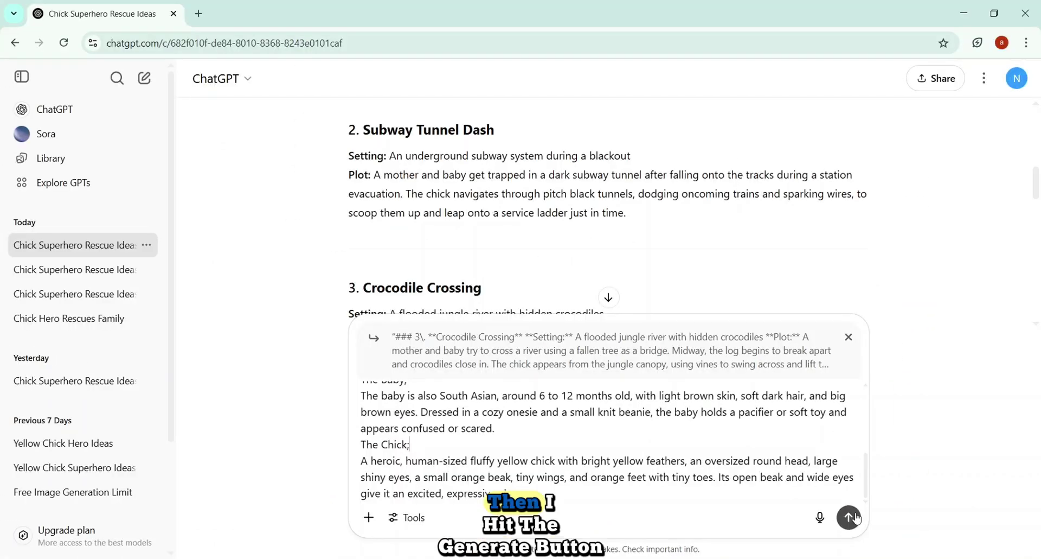
pyautogui.click(900, 497)
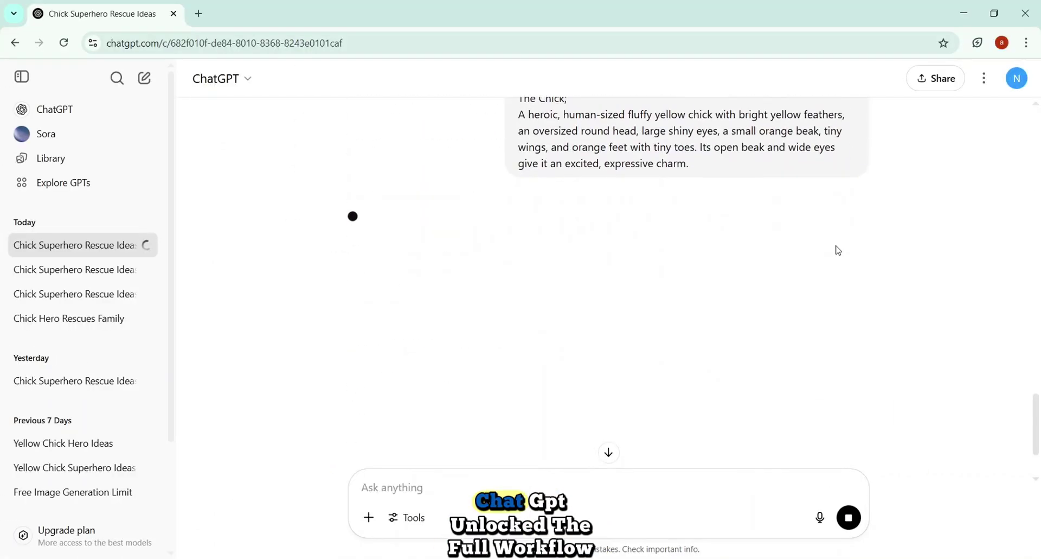
pyautogui.scroll(-2, 632, 235)
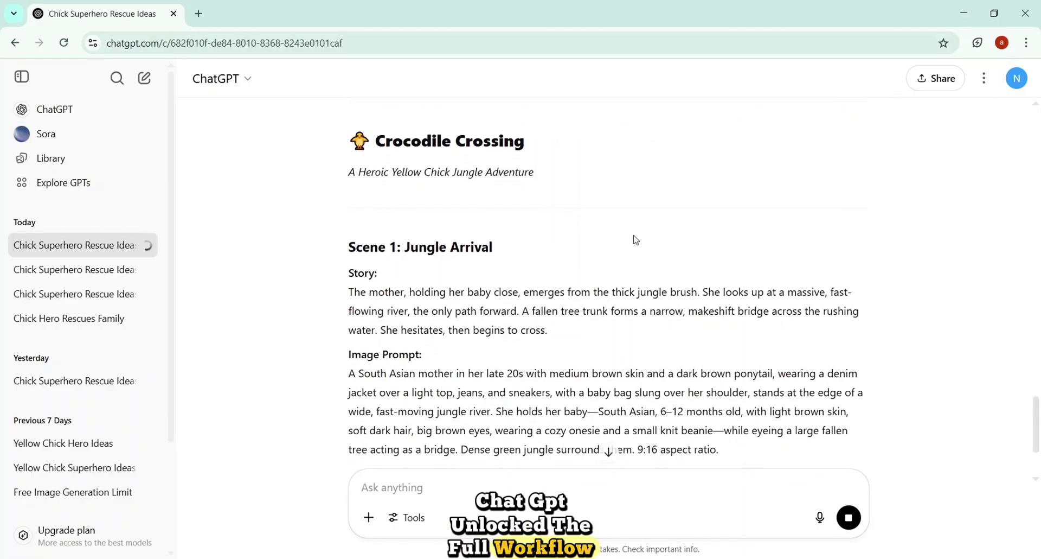
pyautogui.scroll(-5, 540, 339)
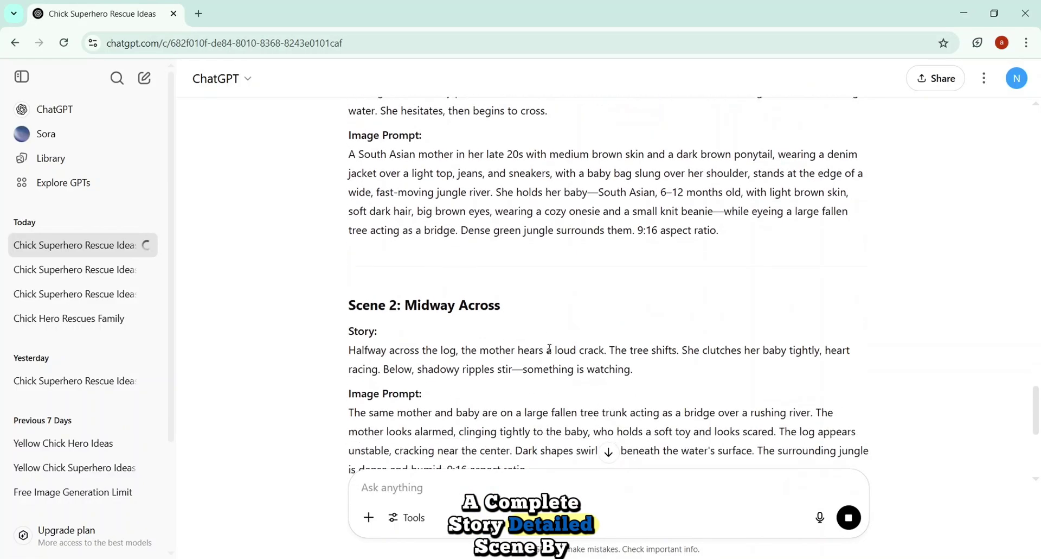
pyautogui.scroll(-5, 548, 347)
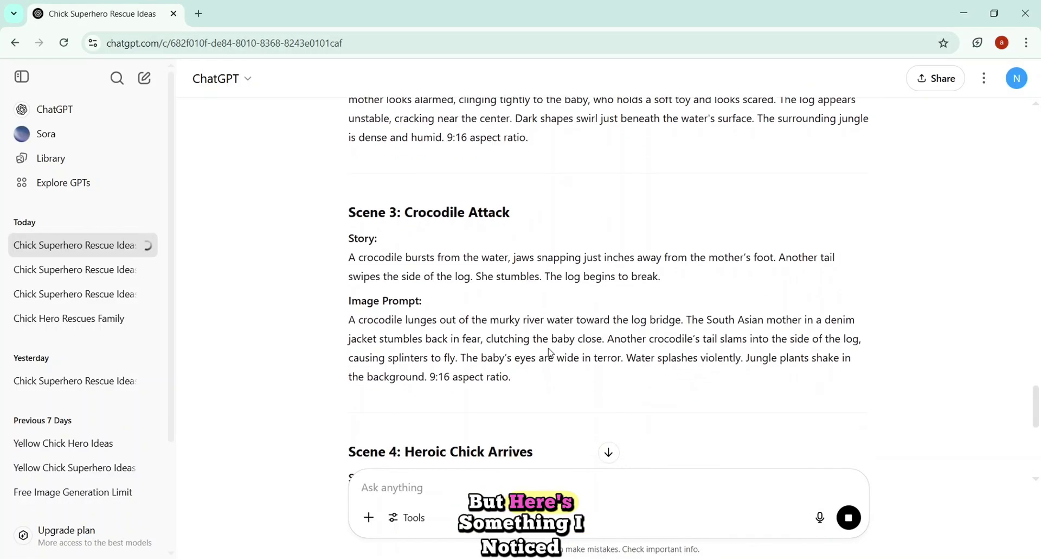
pyautogui.scroll(-12, 550, 352)
pyautogui.scroll(-2, 551, 352)
pyautogui.scroll(-4, 551, 353)
pyautogui.scroll(6, 550, 352)
pyautogui.scroll(15, 550, 353)
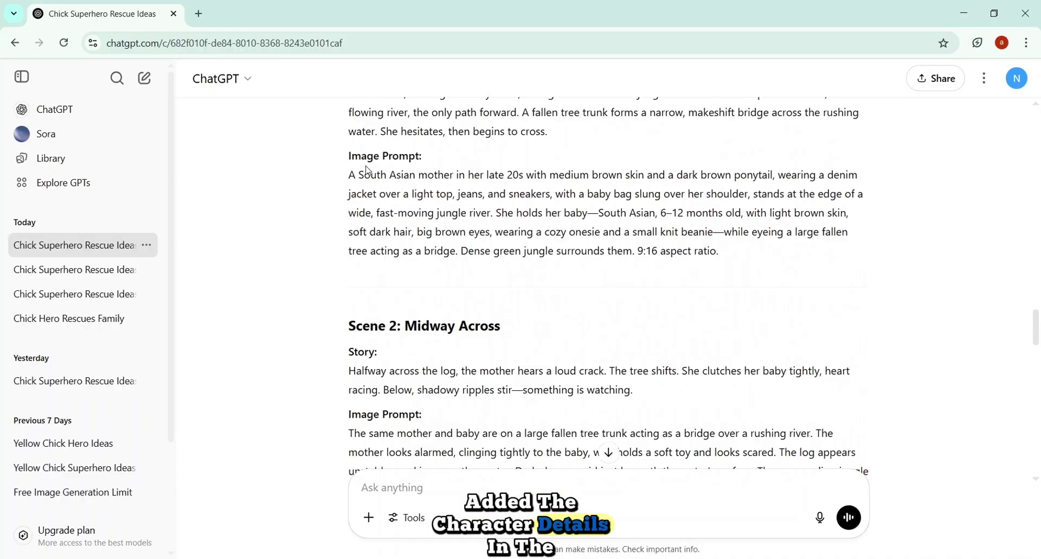
pyautogui.moveTo(359, 175); pyautogui.dragTo(588, 213)
pyautogui.click(375, 156)
pyautogui.scroll(-1, 598, 211)
pyautogui.scroll(-2, 598, 210)
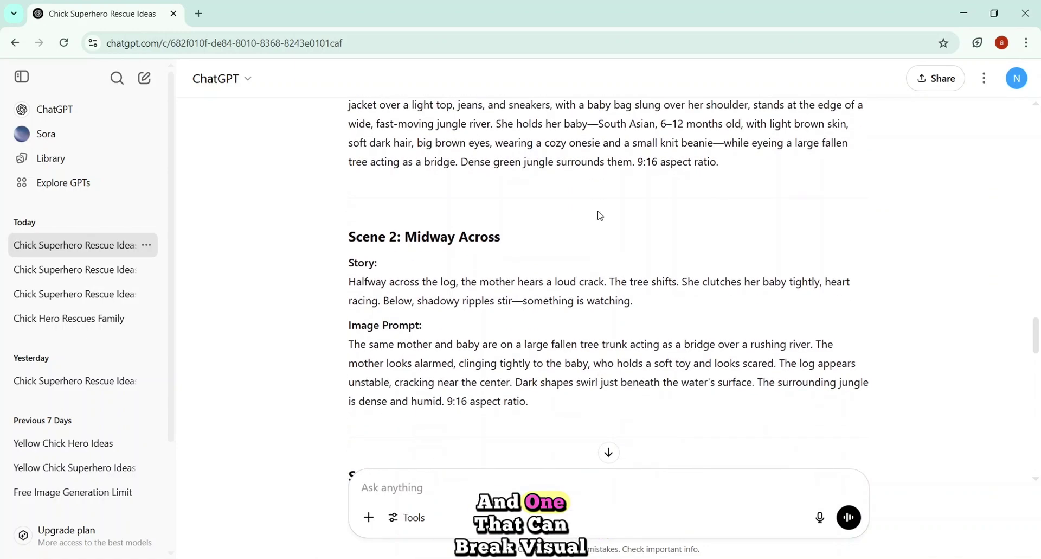
pyautogui.moveTo(352, 345); pyautogui.dragTo(438, 339)
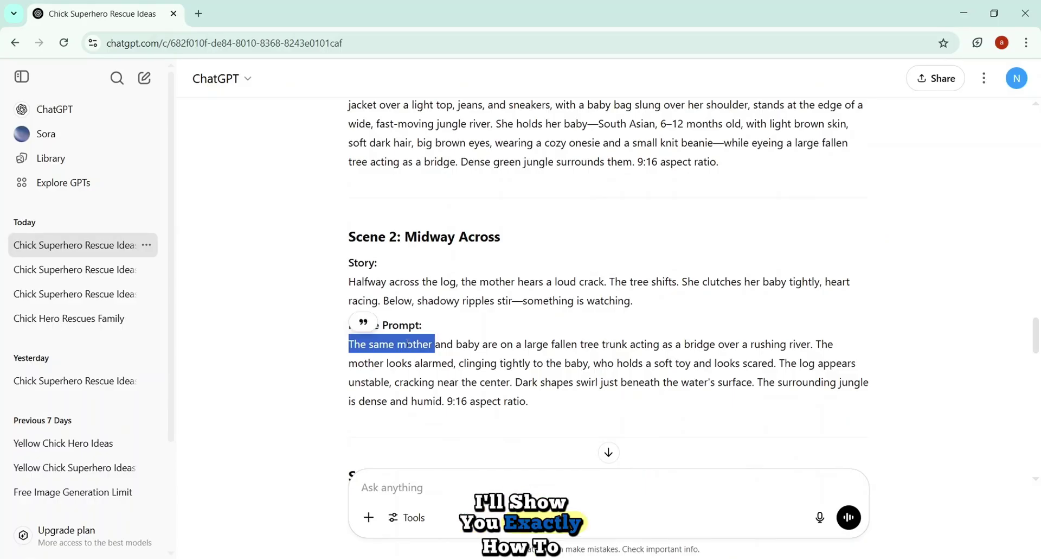
pyautogui.click(411, 337)
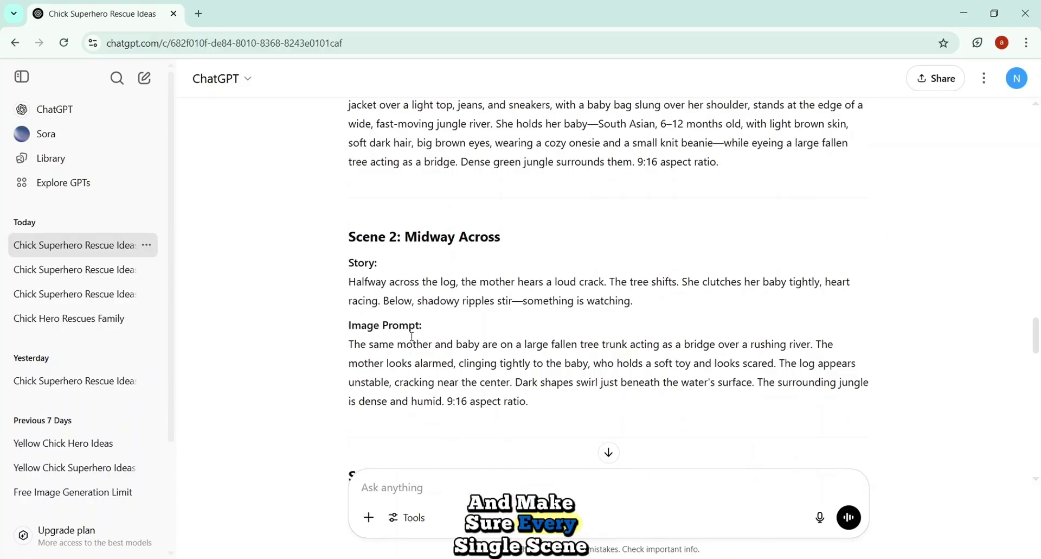
pyautogui.scroll(2, 412, 336)
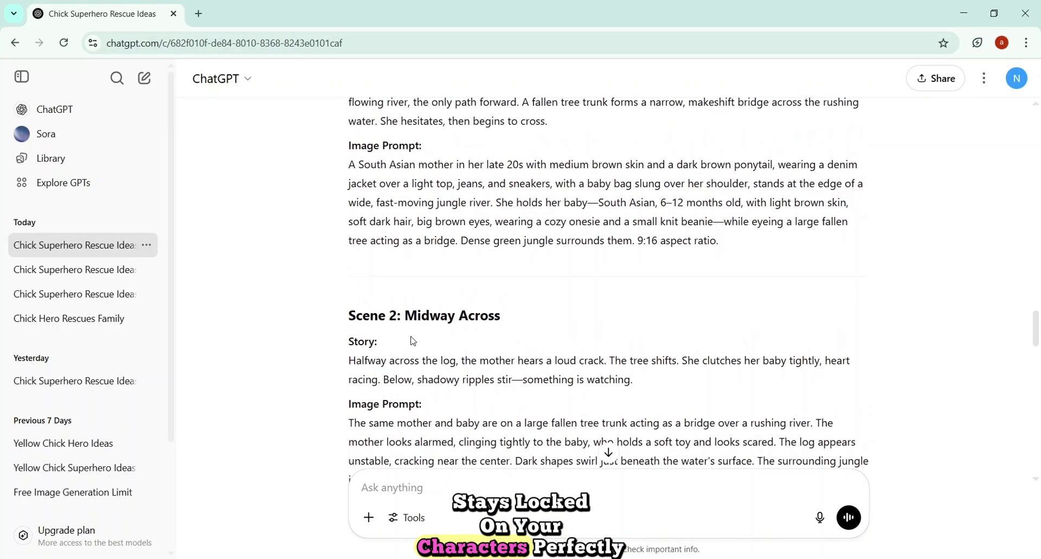
pyautogui.scroll(1, 413, 340)
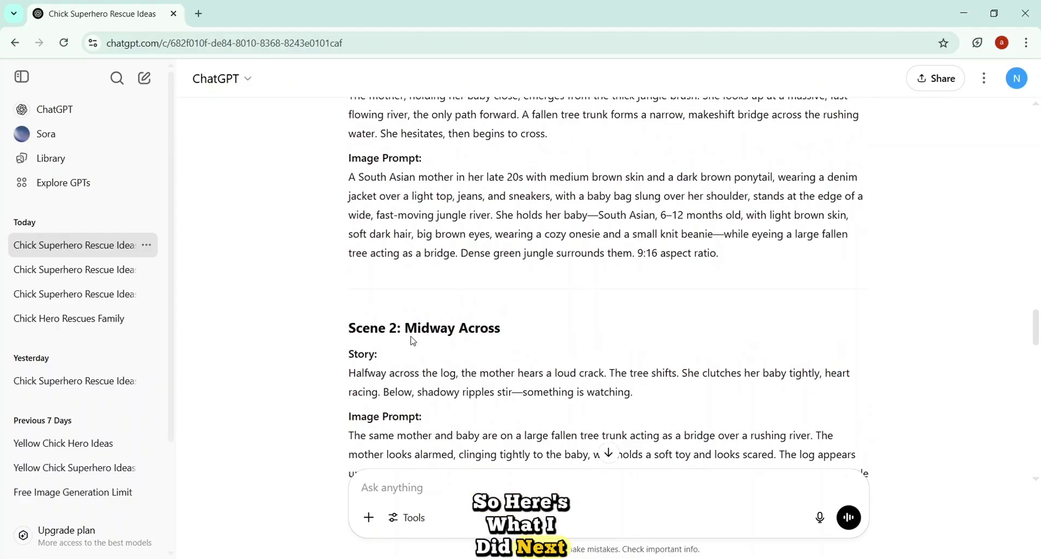
# - Send the request to add mother, baby and chick details to every scene prompt
pyautogui.scroll(-3, 488, 439)
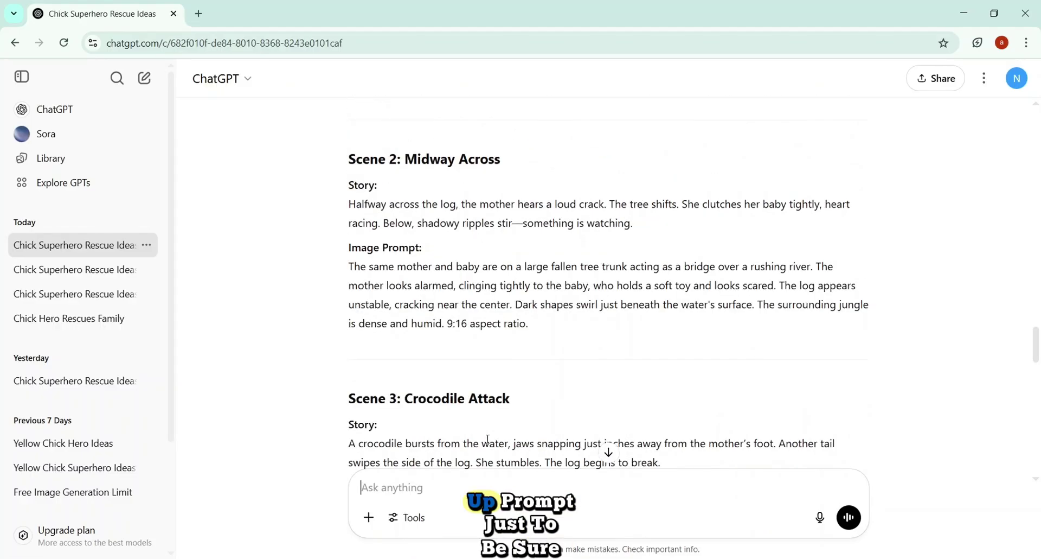
pyautogui.click(403, 476)
pyautogui.hotkey('ctrl', 'v')
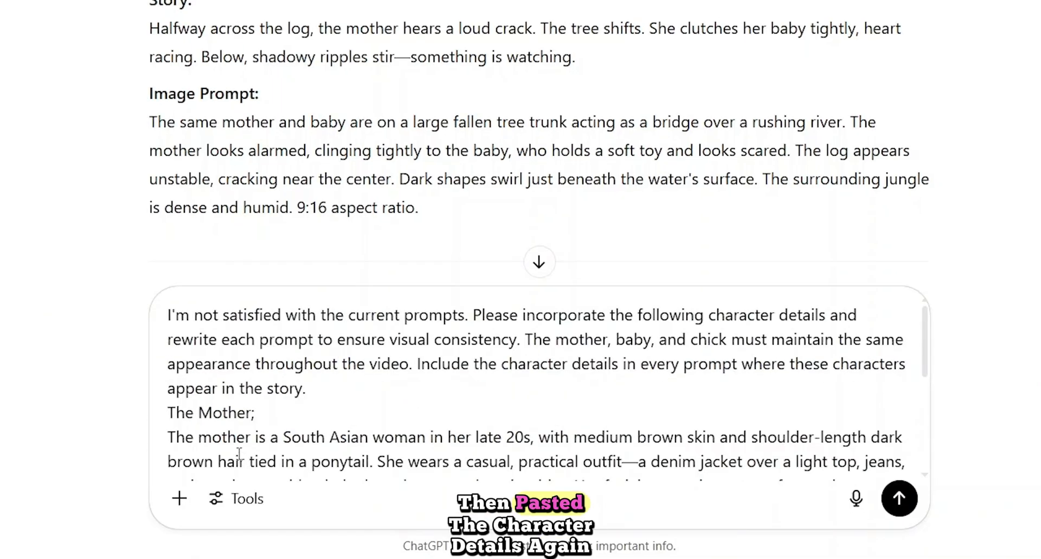
pyautogui.tripleClick(420, 425)
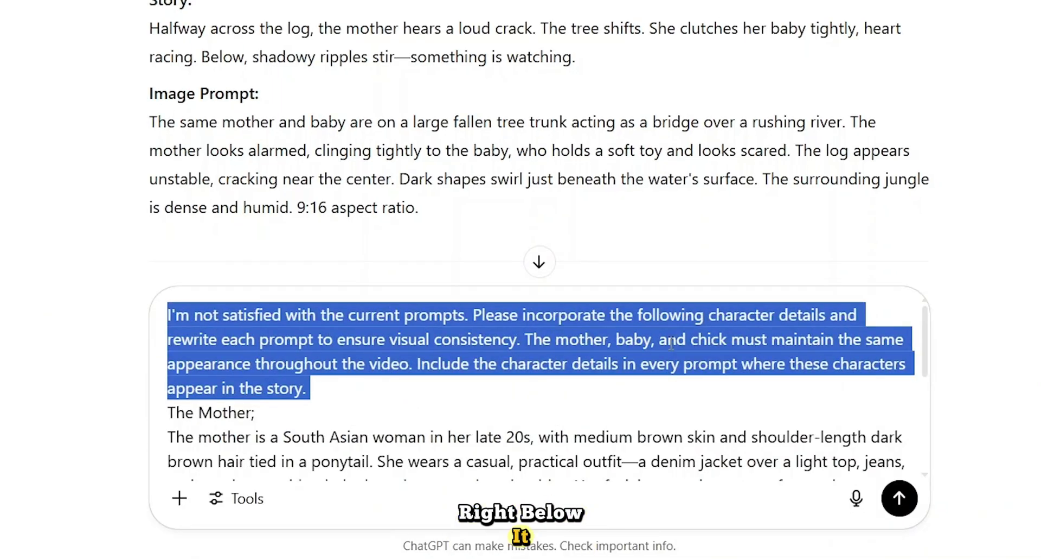
pyautogui.click(274, 419)
pyautogui.scroll(-1, 229, 444)
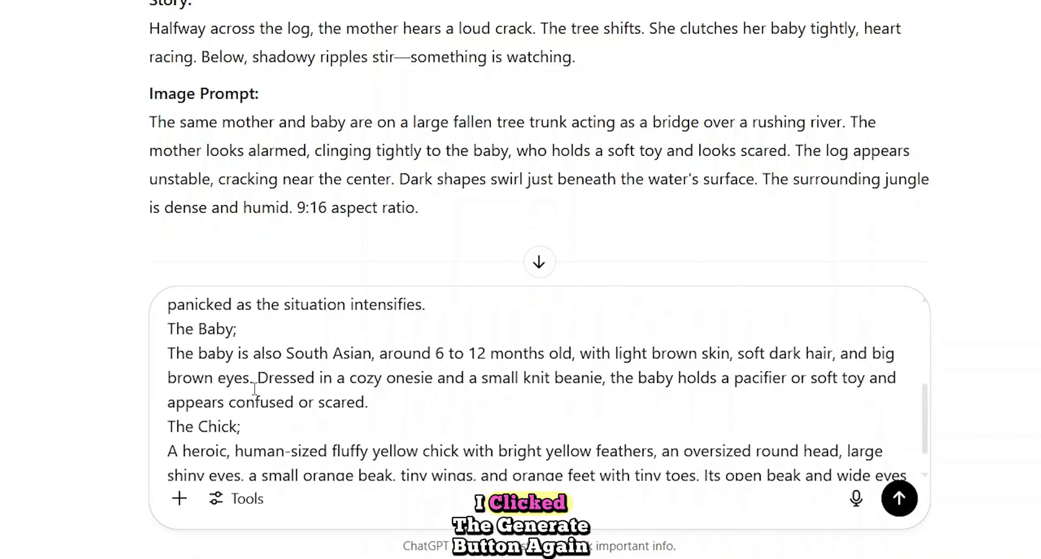
pyautogui.scroll(-1, 301, 371)
pyautogui.press('Return')
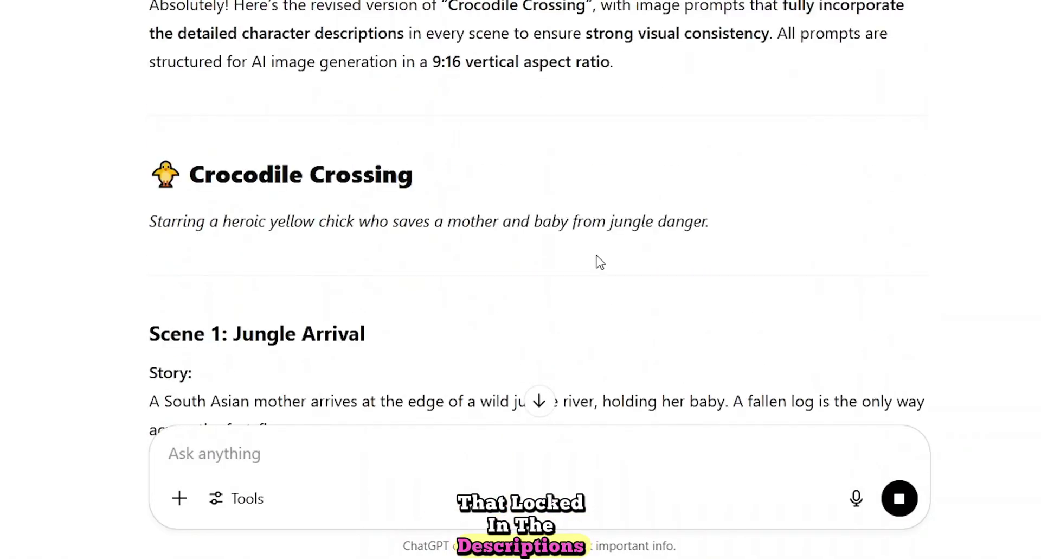
# - Review the rewritten prompts from Scene 1: Jungle Arrival through Scene 7
pyautogui.scroll(-2, 600, 262)
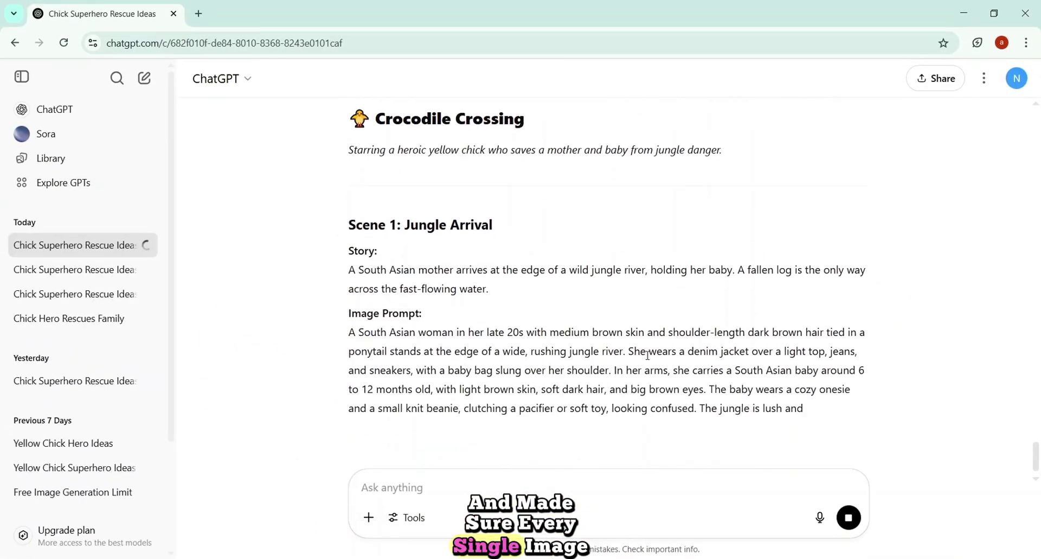
pyautogui.scroll(-3, 648, 357)
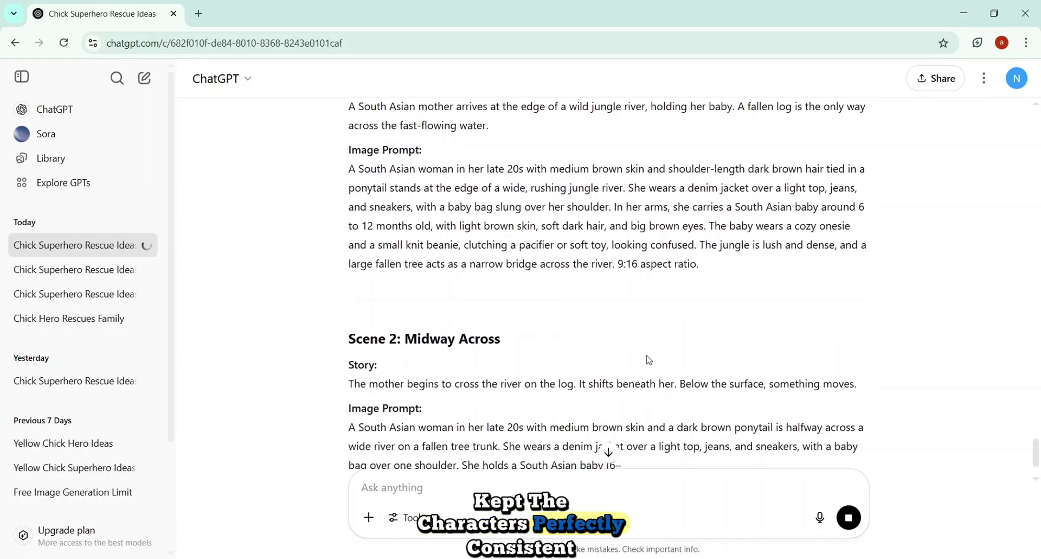
pyautogui.moveTo(346, 170); pyautogui.dragTo(606, 170)
pyautogui.moveTo(349, 428); pyautogui.dragTo(669, 430)
pyautogui.scroll(-2, 669, 430)
pyautogui.scroll(-5, 669, 430)
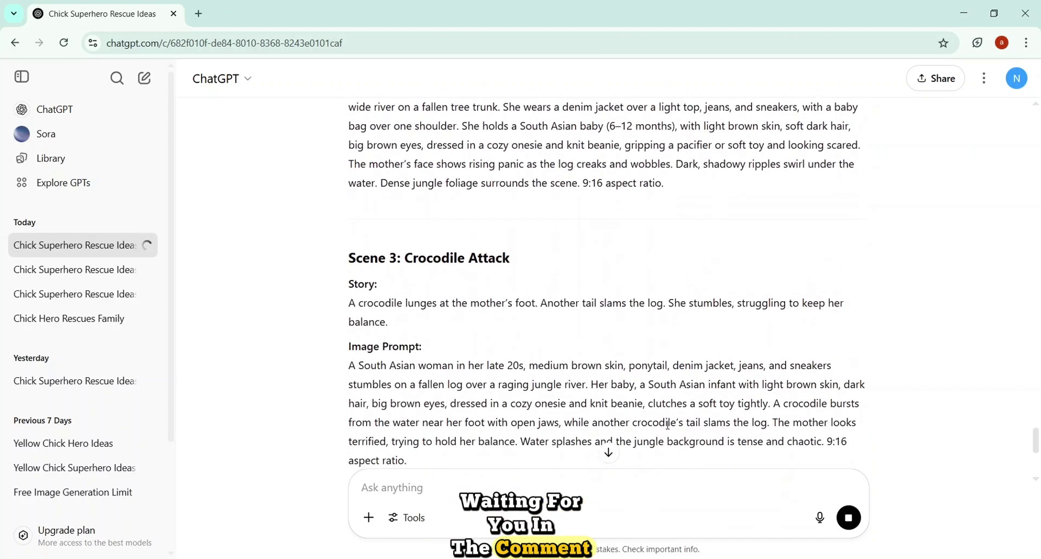
pyautogui.scroll(-9, 669, 429)
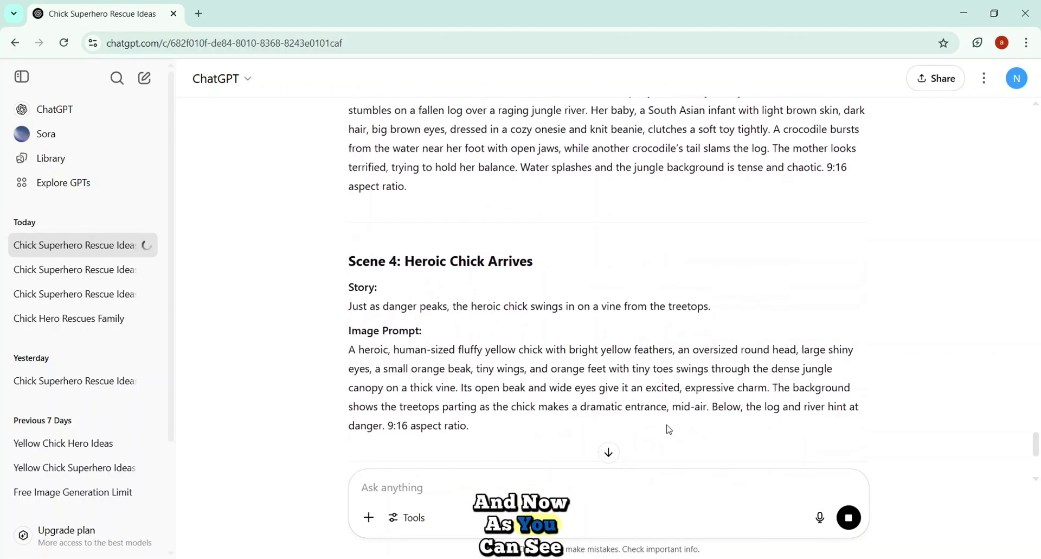
pyautogui.scroll(-2, 669, 429)
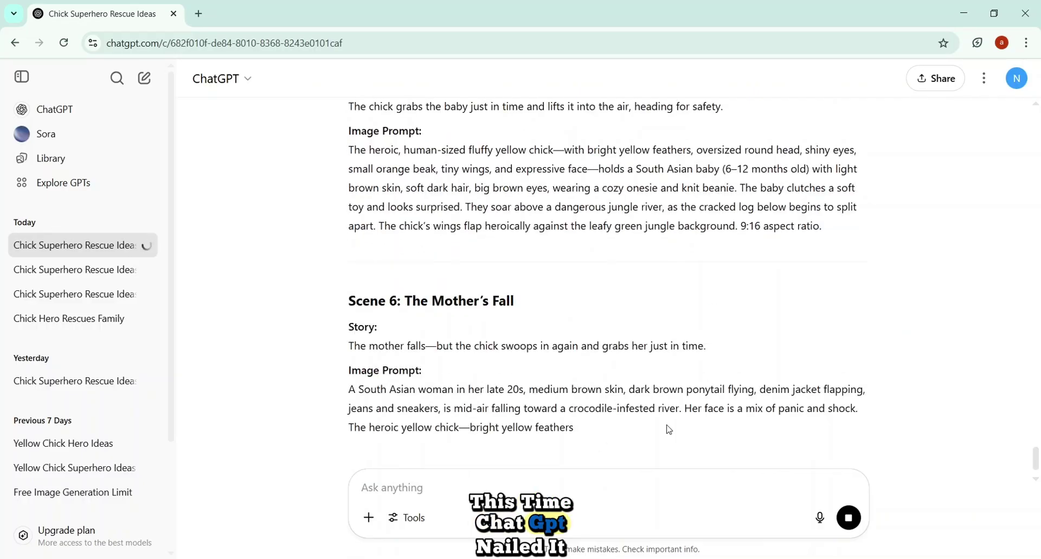
pyautogui.scroll(5, 584, 383)
pyautogui.scroll(-10, 402, 384)
pyautogui.scroll(-3, 403, 384)
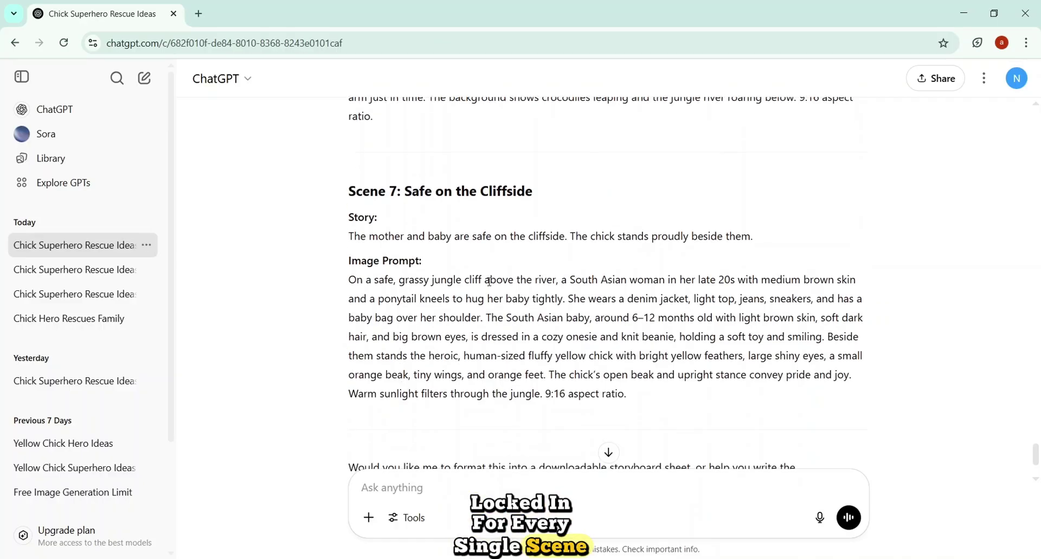
pyautogui.moveTo(573, 279); pyautogui.dragTo(585, 316)
pyautogui.click(655, 286)
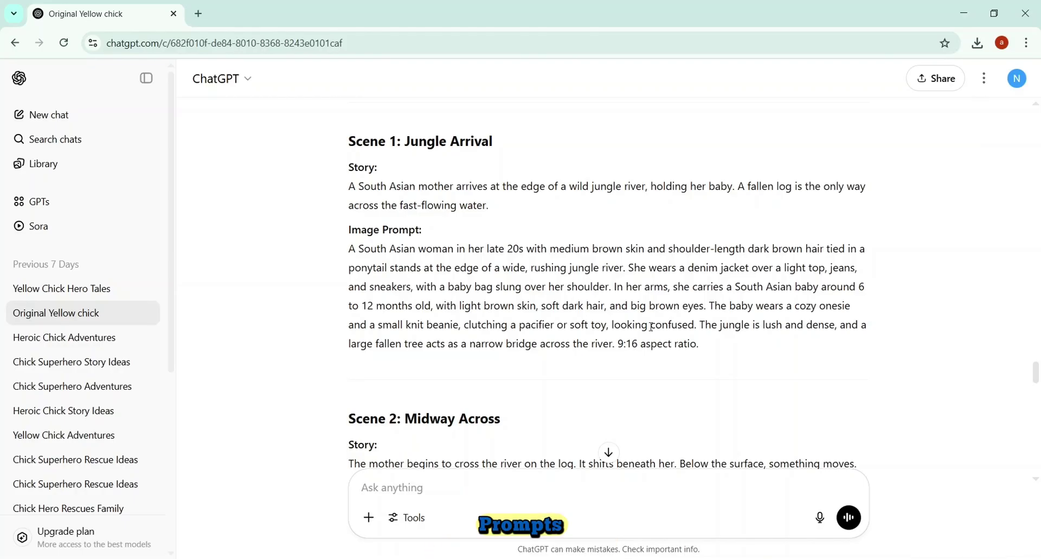
# - Select and copy the Scene 1 image prompt from ChatGPT
pyautogui.moveTo(705, 348); pyautogui.dragTo(351, 252)
pyautogui.rightClick(390, 266)
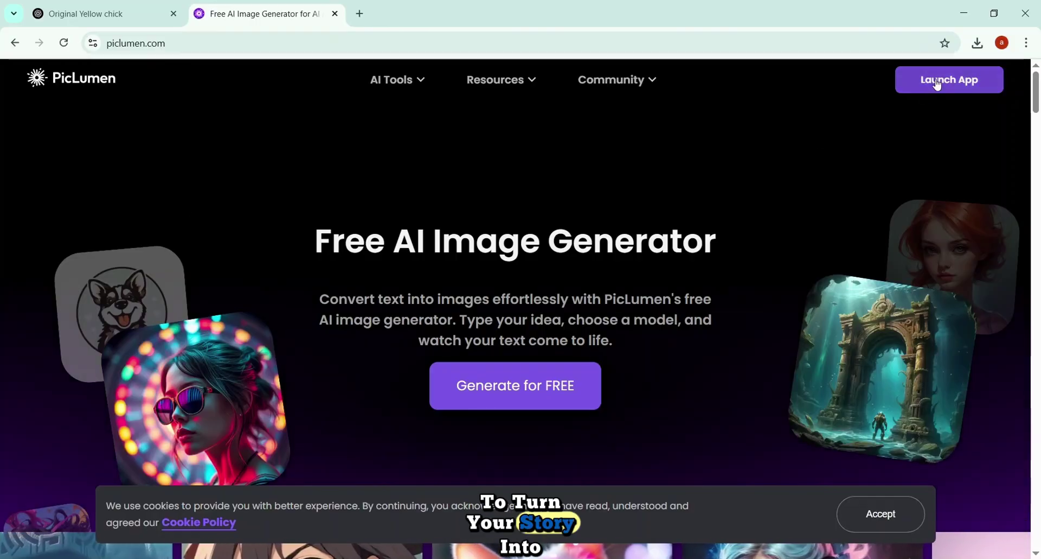
# - Generate two 16:9 FLUX.1-schnell images in PicLumen from the Scene 1 prompt
pyautogui.click(938, 85)
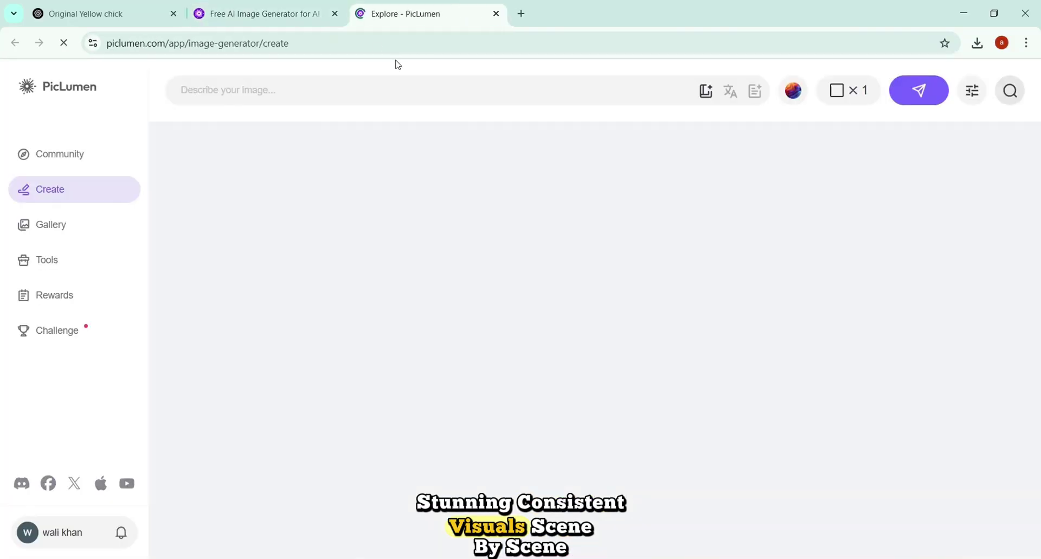
pyautogui.click(335, 13)
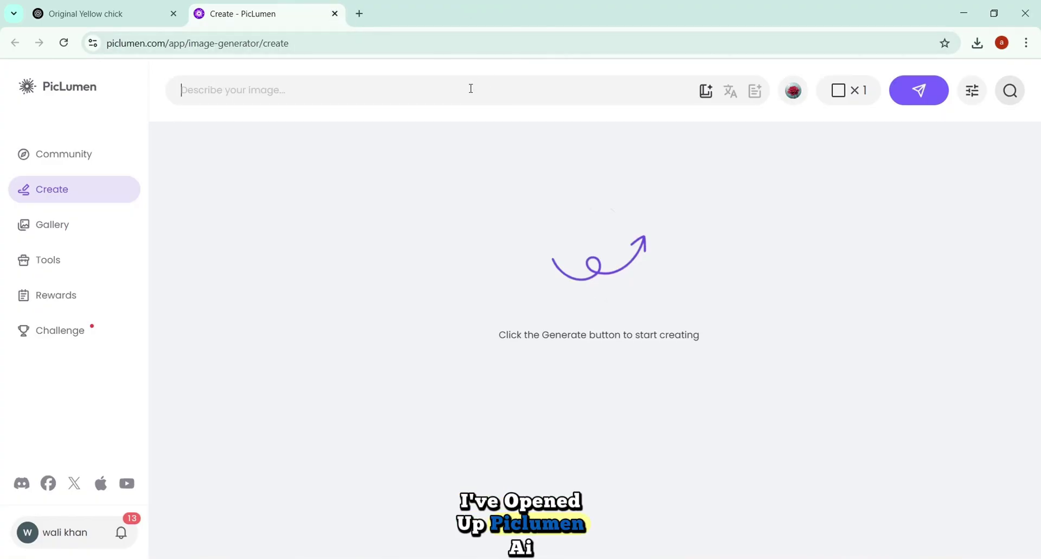
pyautogui.hotkey('ctrl', 'v')
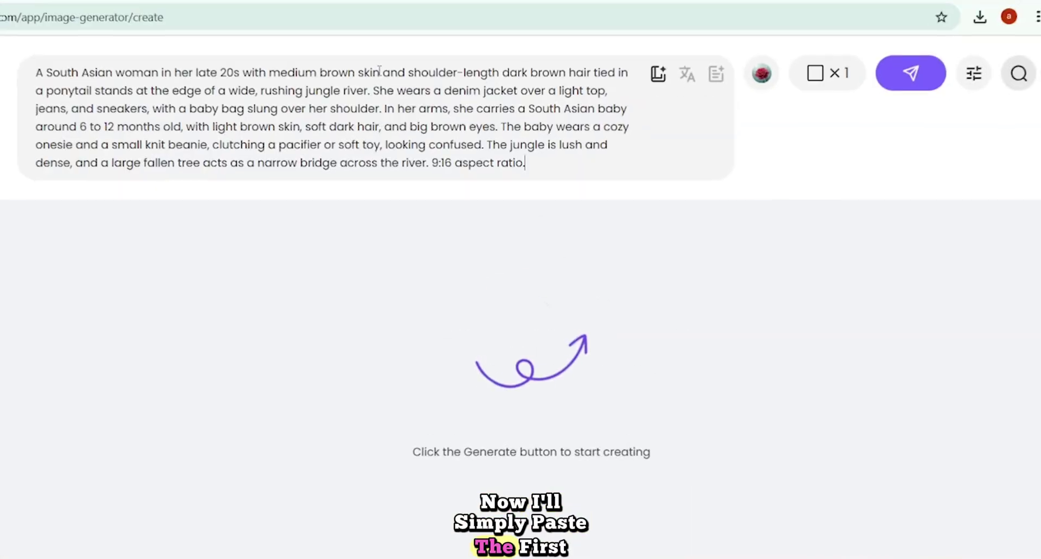
pyautogui.click(764, 74)
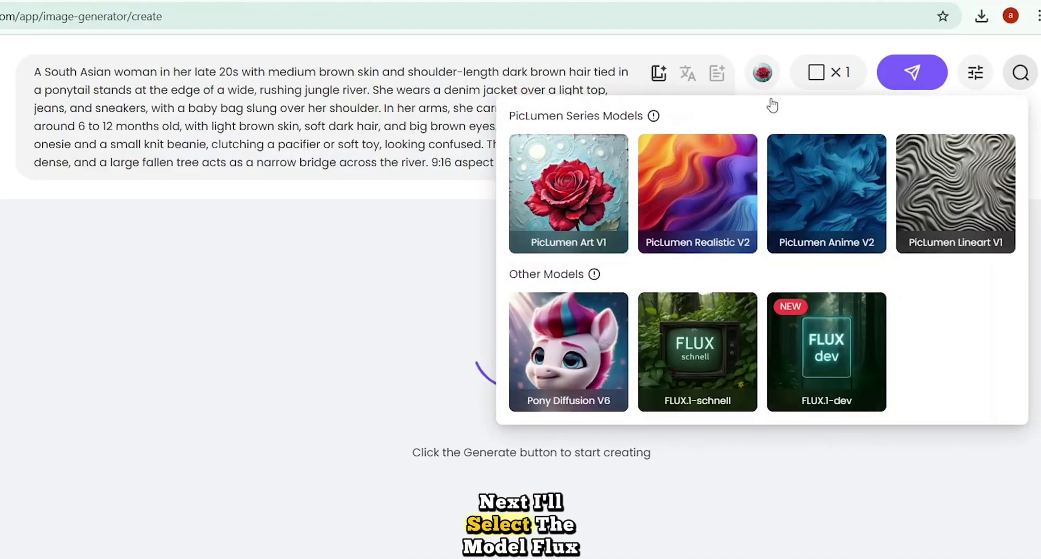
pyautogui.click(701, 348)
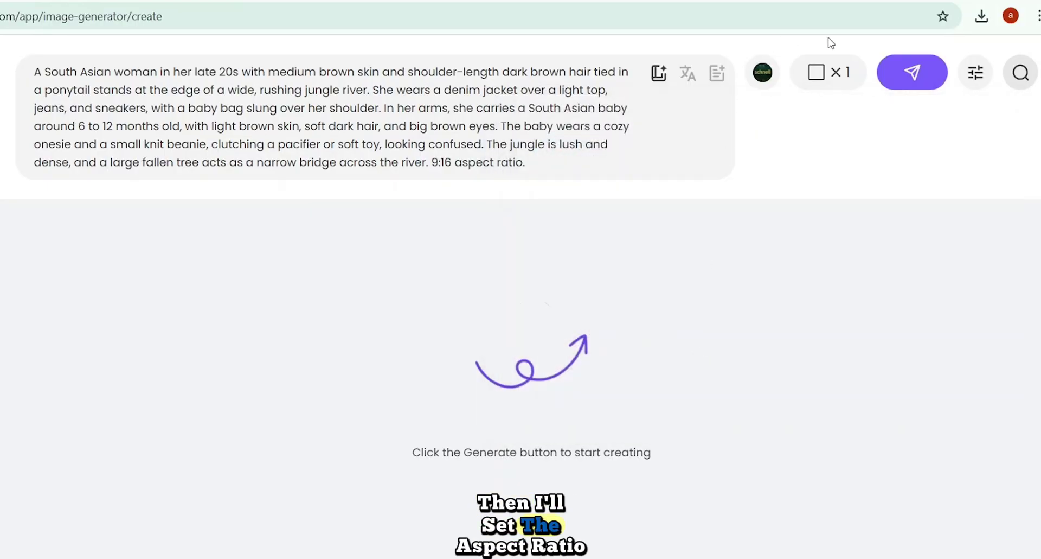
pyautogui.click(830, 82)
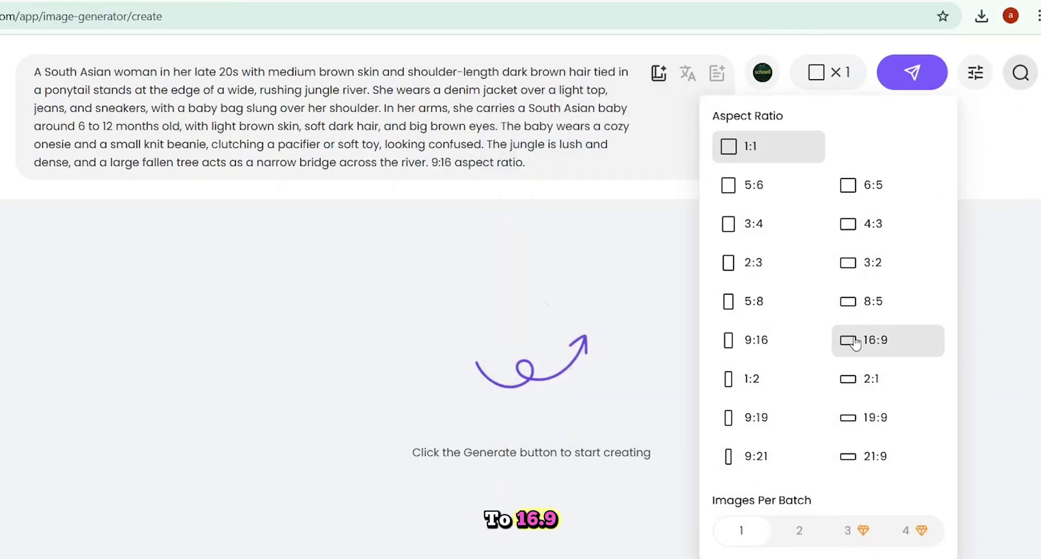
pyautogui.click(893, 346)
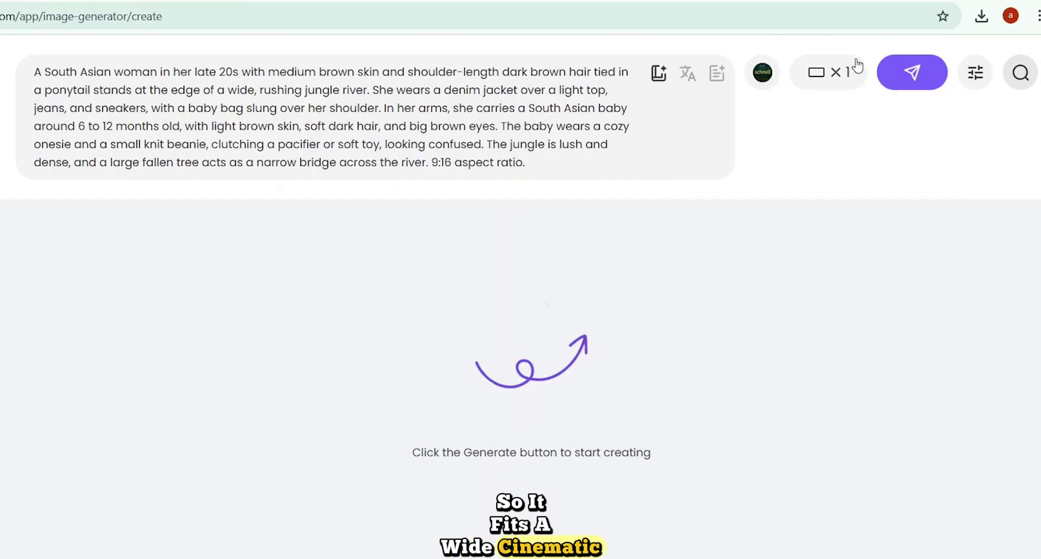
pyautogui.click(831, 85)
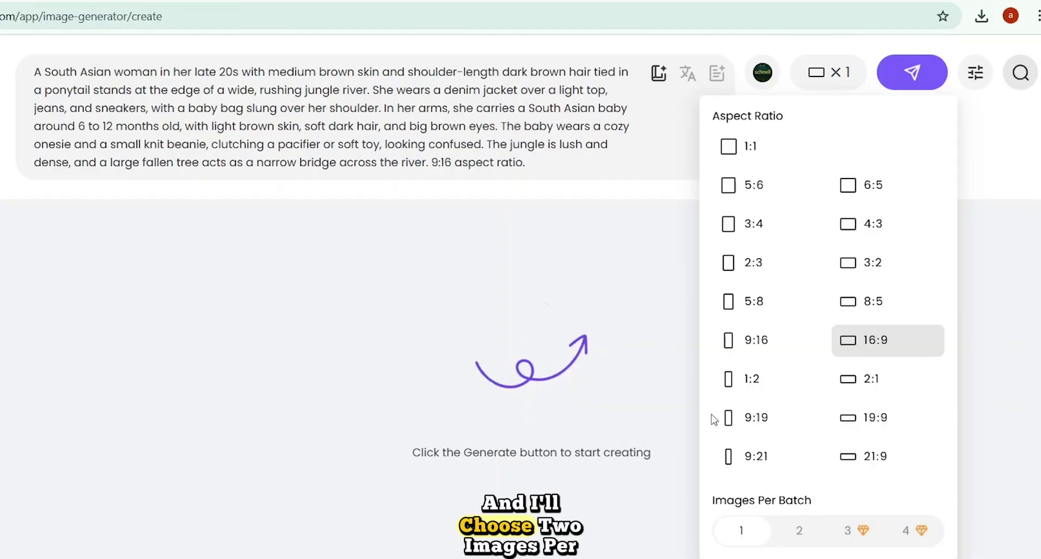
pyautogui.click(800, 532)
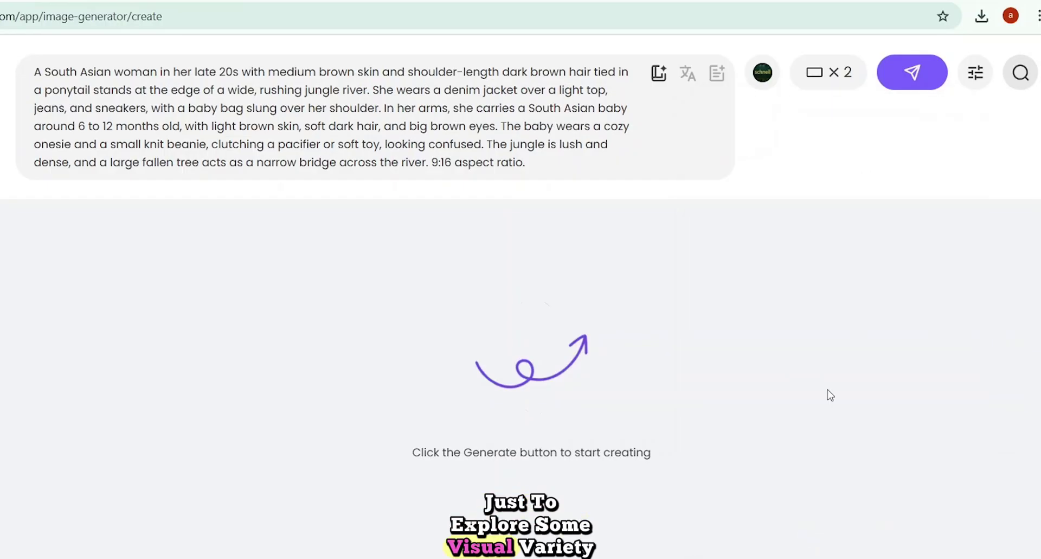
pyautogui.click(914, 76)
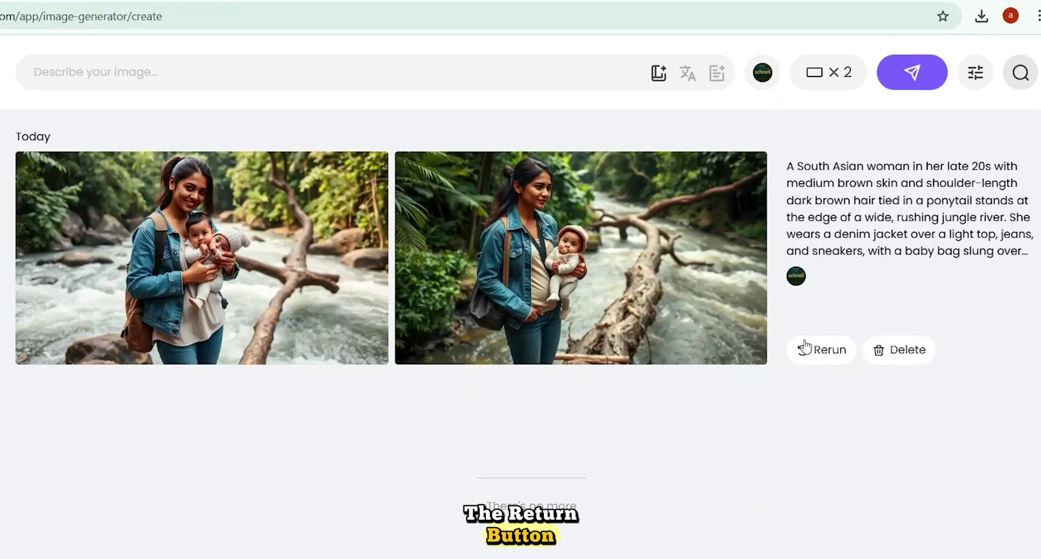
# - Rerun the Scene 1 prompt for two more images and download the bottom-right one
pyautogui.click(830, 352)
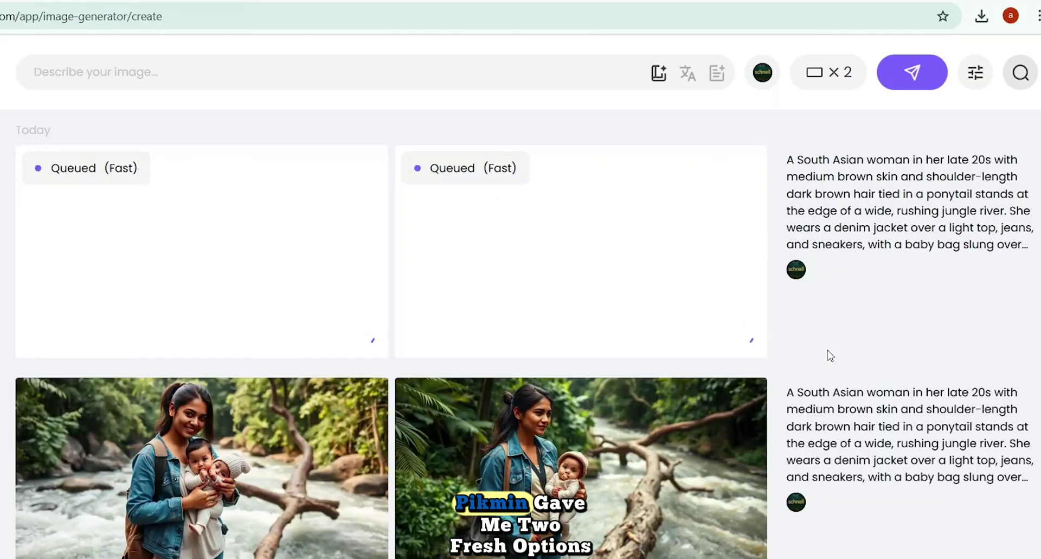
pyautogui.scroll(-1, 829, 353)
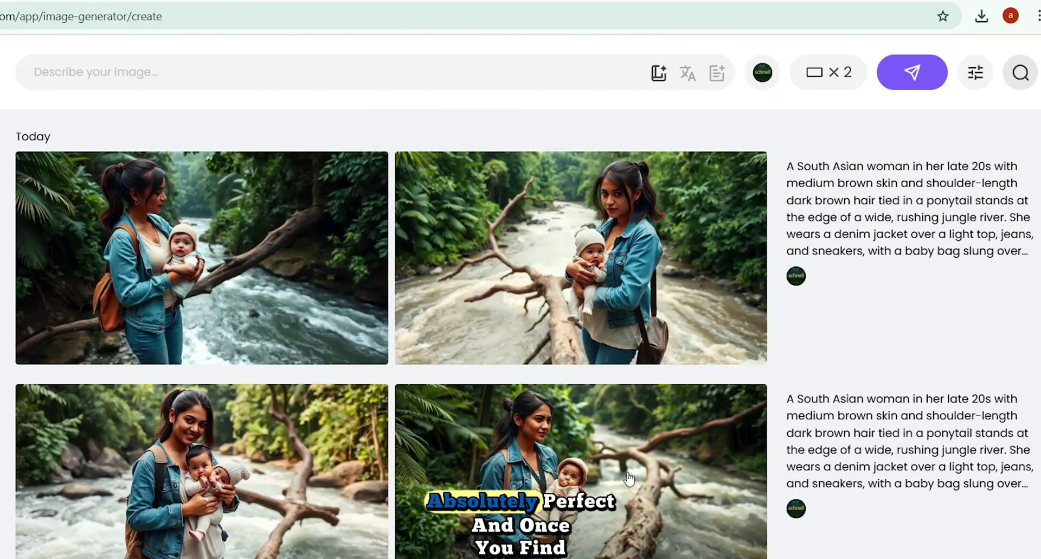
pyautogui.scroll(-2, 629, 479)
pyautogui.click(719, 453)
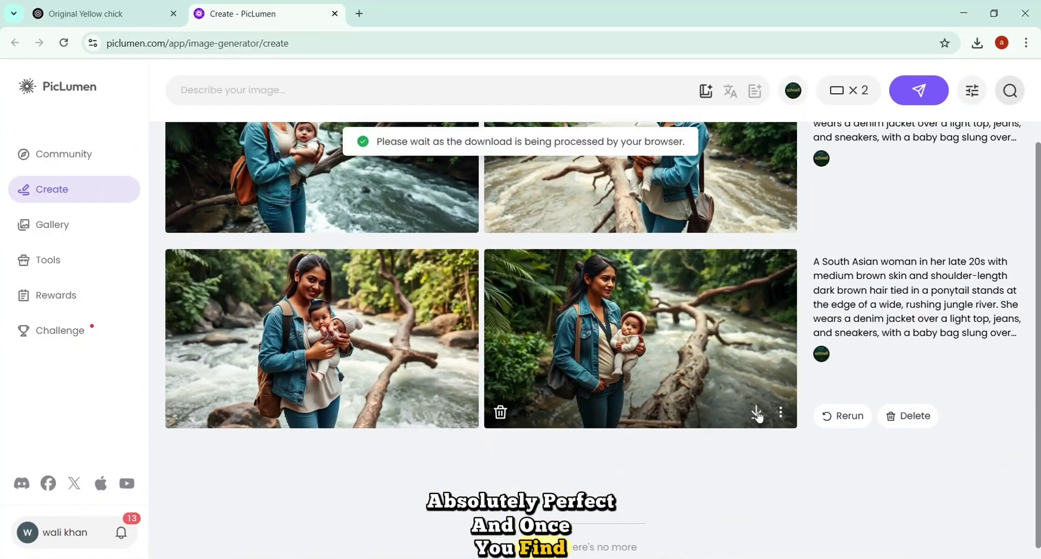
pyautogui.scroll(2, 763, 341)
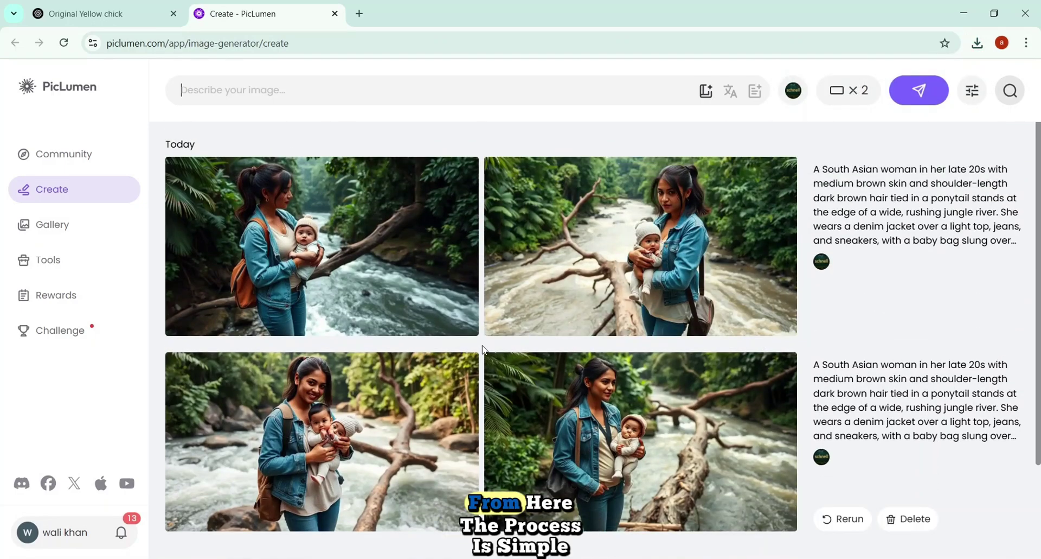
# - Copy the Scene 2 image prompt from the ChatGPT conversation
pyautogui.click(135, 14)
pyautogui.scroll(-5, 371, 302)
pyautogui.moveTo(343, 249); pyautogui.dragTo(719, 342)
pyautogui.rightClick(635, 262)
pyautogui.click(662, 274)
# - Generate and rerun the Scene 2 prompt in PicLumen for four river-crossing images
pyautogui.click(257, 15)
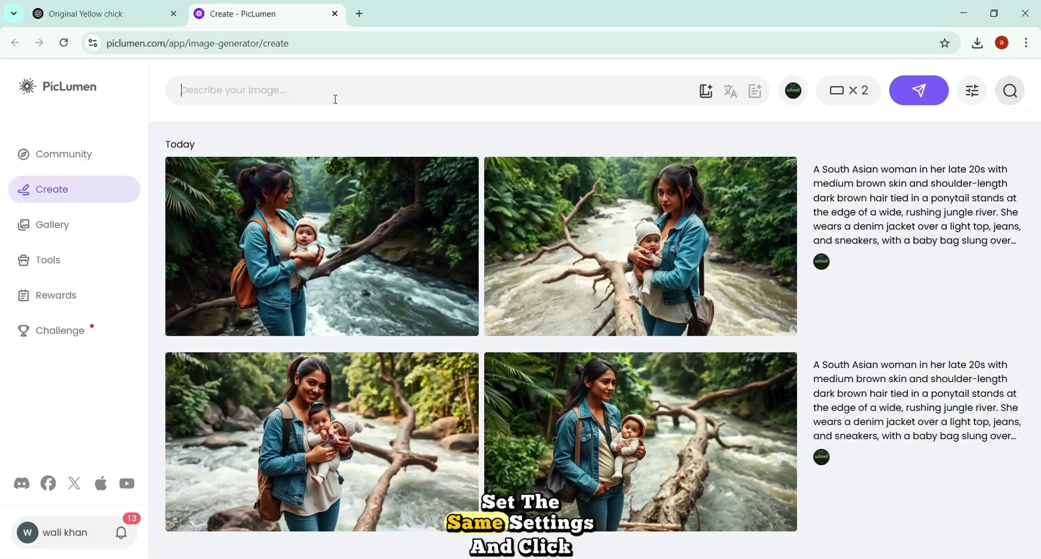
pyautogui.hotkey('ctrl', 'v')
pyautogui.click(919, 90)
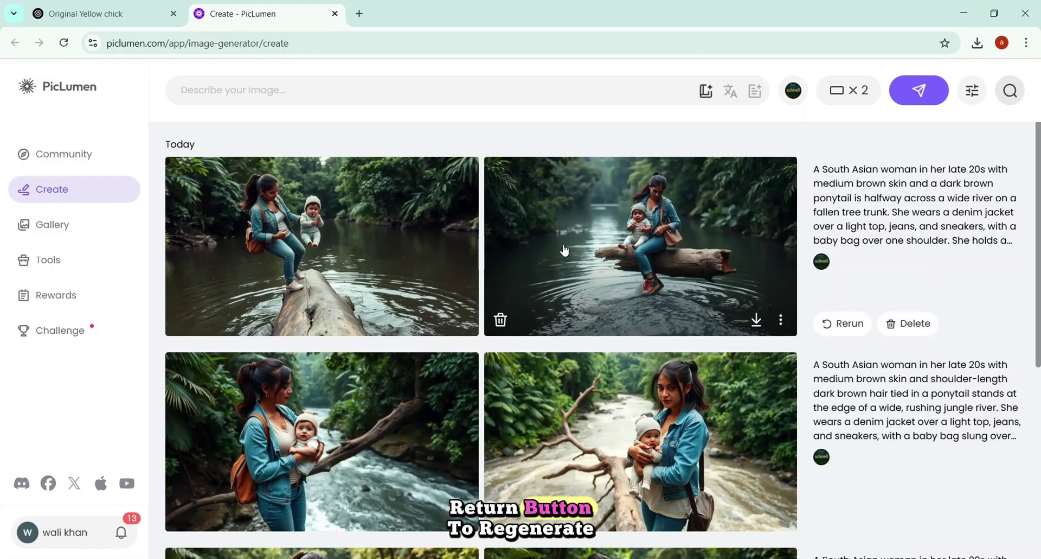
pyautogui.click(840, 324)
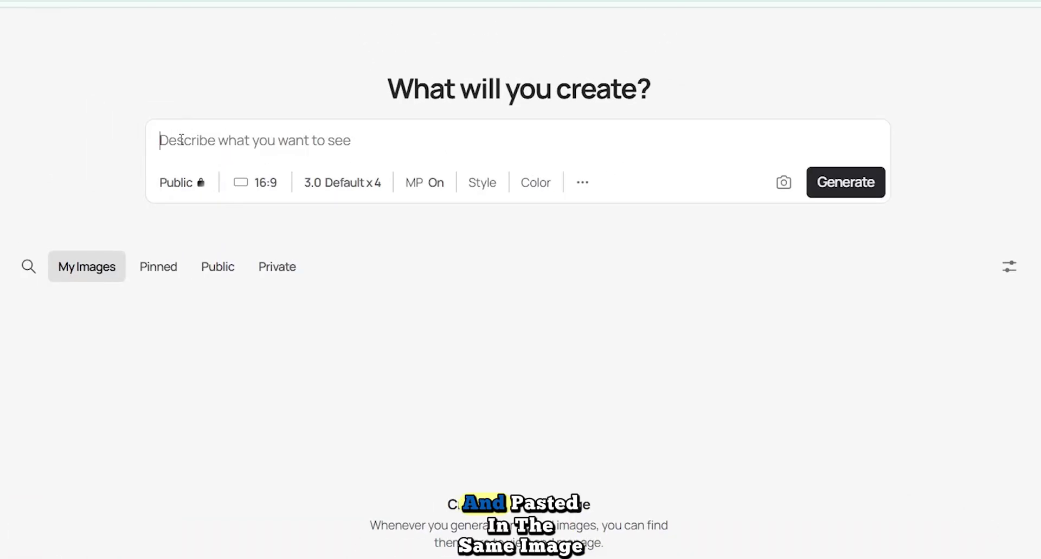
# - Generate four Ideogram variations of the jungle-river crocodile prompt and view each one
pyautogui.hotkey('ctrl', 'v')
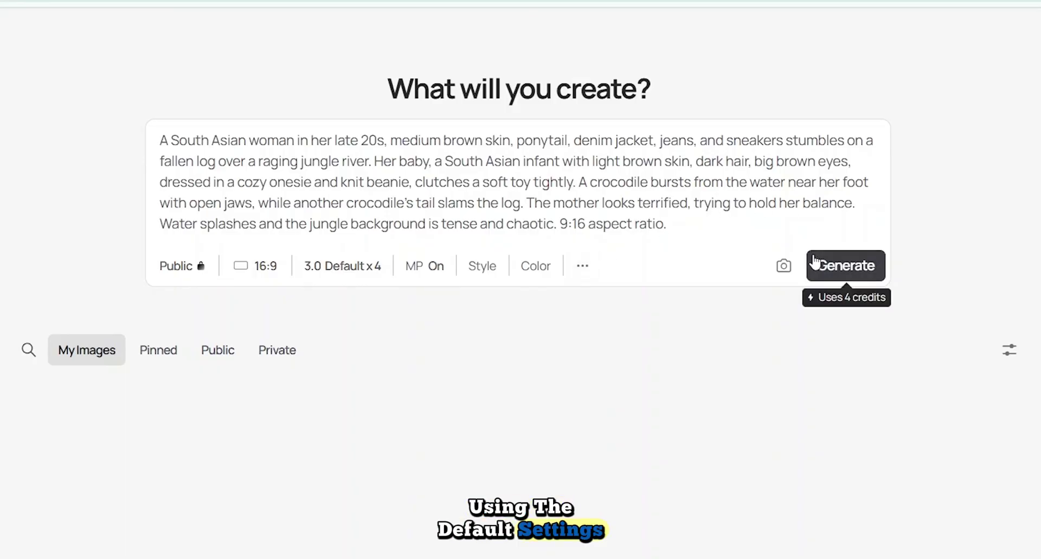
pyautogui.click(848, 266)
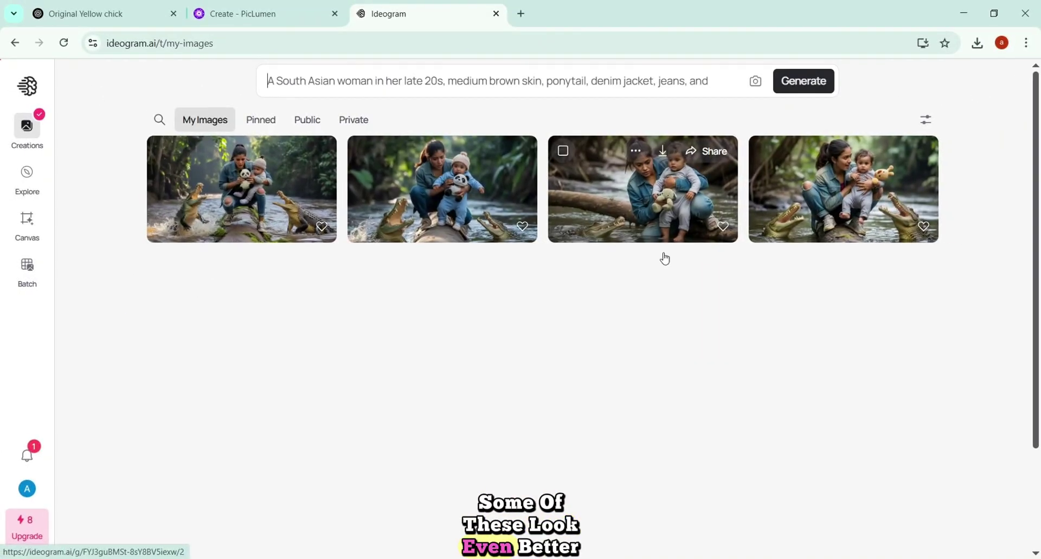
pyautogui.click(292, 217)
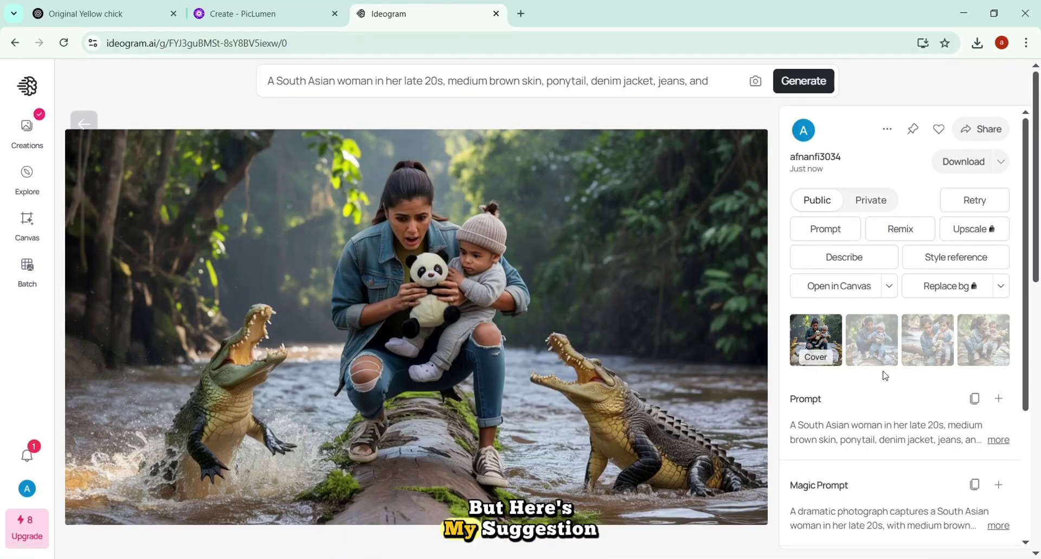
pyautogui.click(879, 357)
pyautogui.click(949, 337)
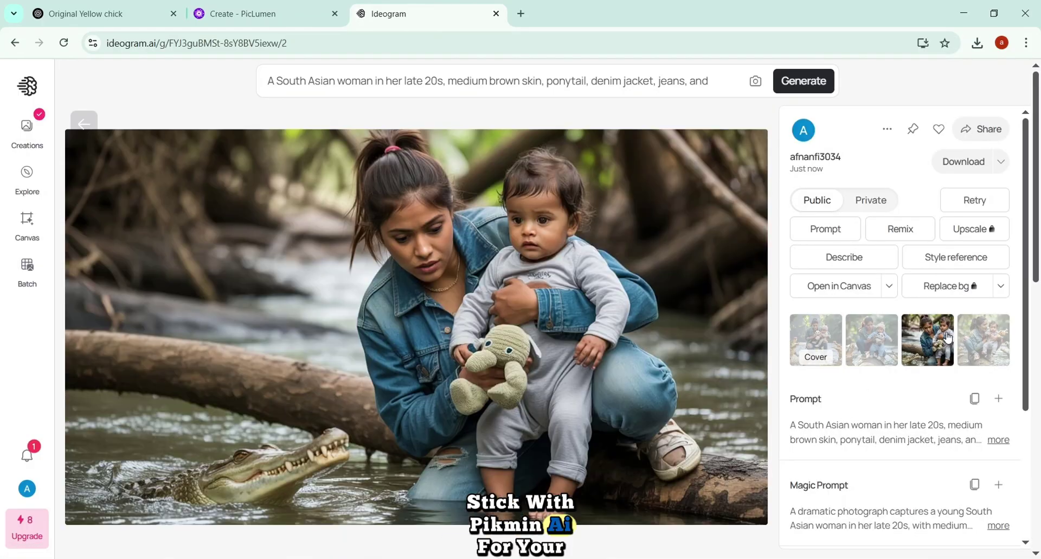
pyautogui.click(977, 338)
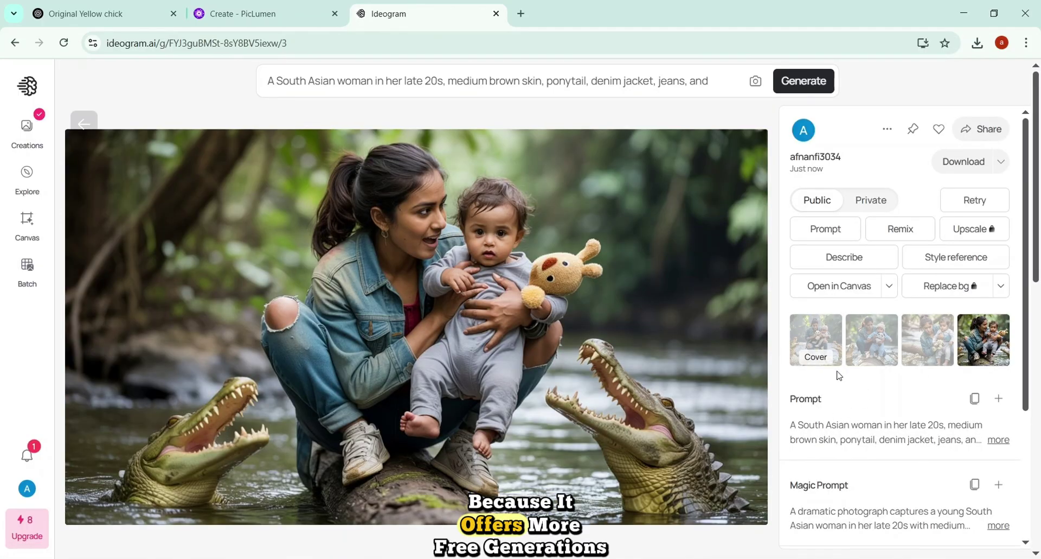
pyautogui.click(84, 123)
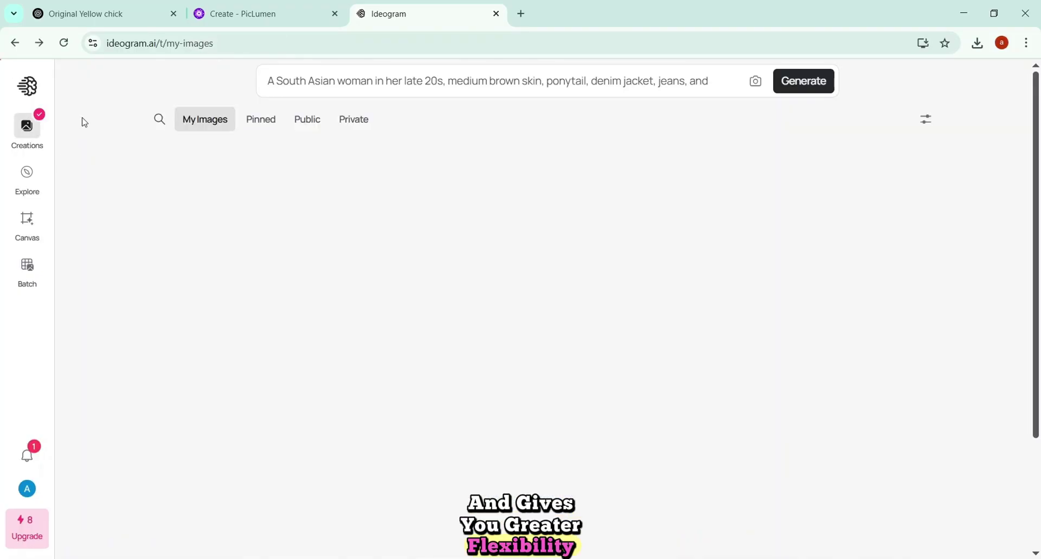
pyautogui.click(245, 14)
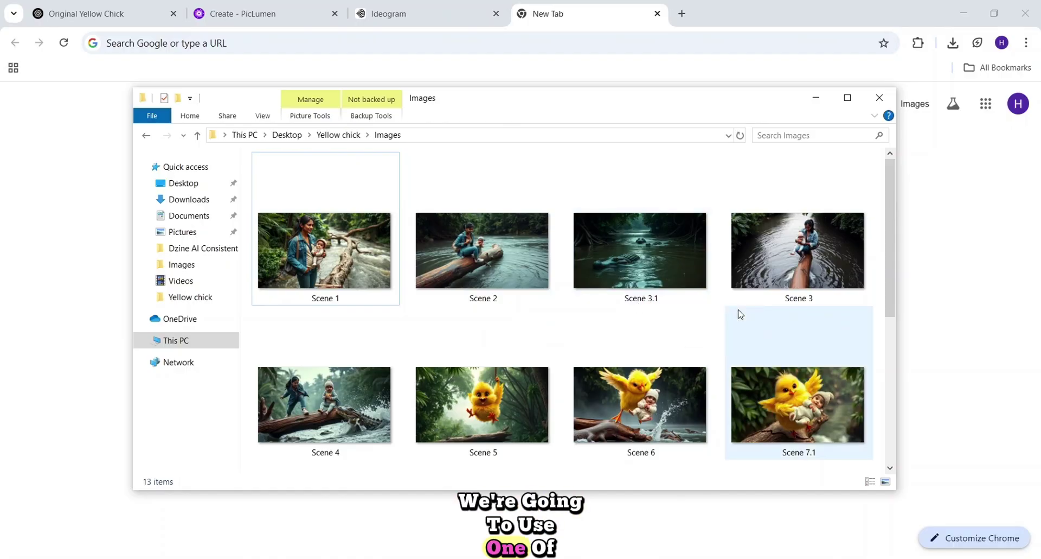
# - Scroll through the 13 scene pictures in the Yellow chick Images folder
pyautogui.scroll(-1, 741, 314)
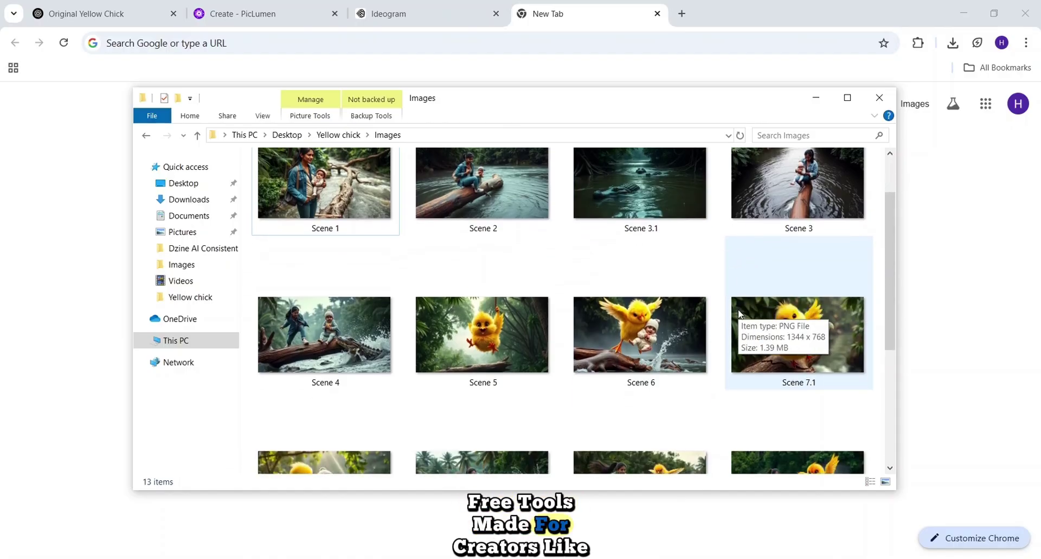
pyautogui.scroll(-2, 740, 314)
pyautogui.scroll(-1, 740, 314)
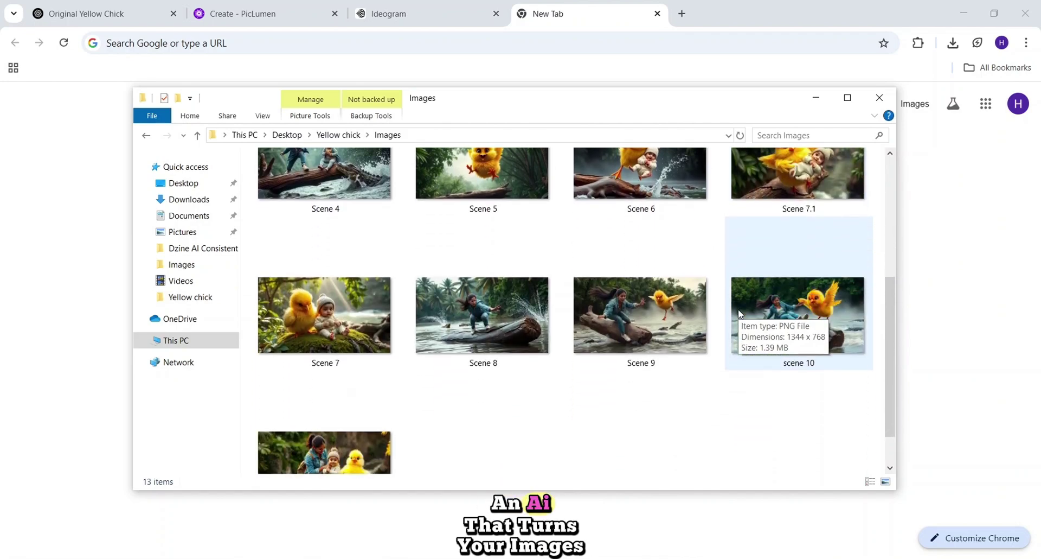
pyautogui.scroll(2, 741, 314)
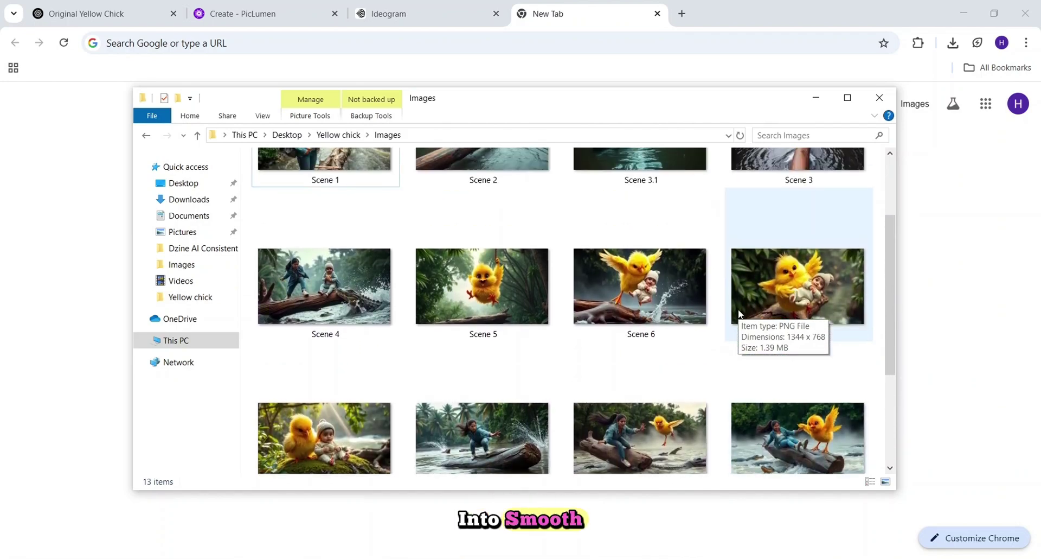
pyautogui.scroll(2, 740, 315)
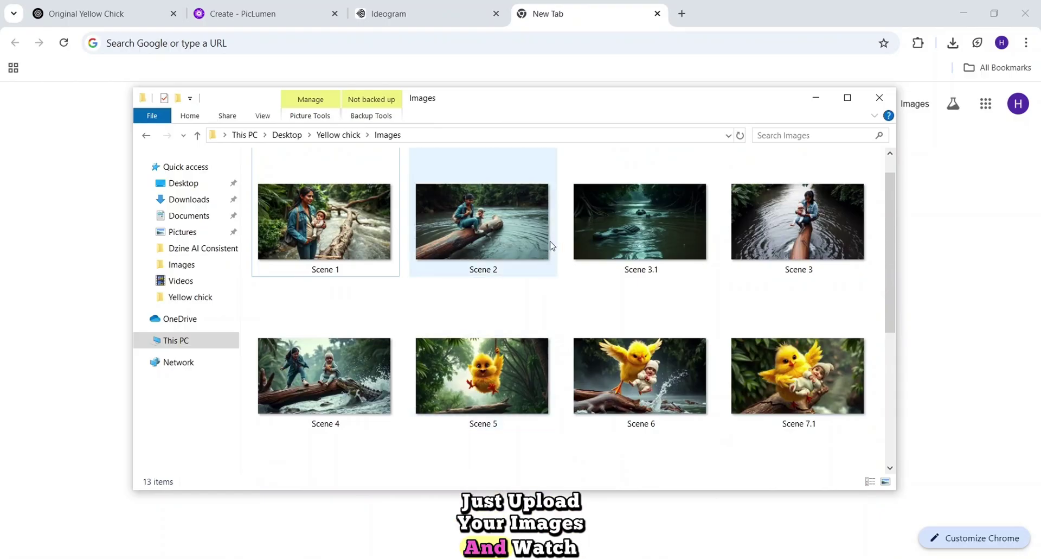
# - Search Google for 'kling ai' in Chrome and go to KlingAI's Image to Video page
pyautogui.click(106, 120)
pyautogui.click(356, 276)
pyautogui.click(337, 318)
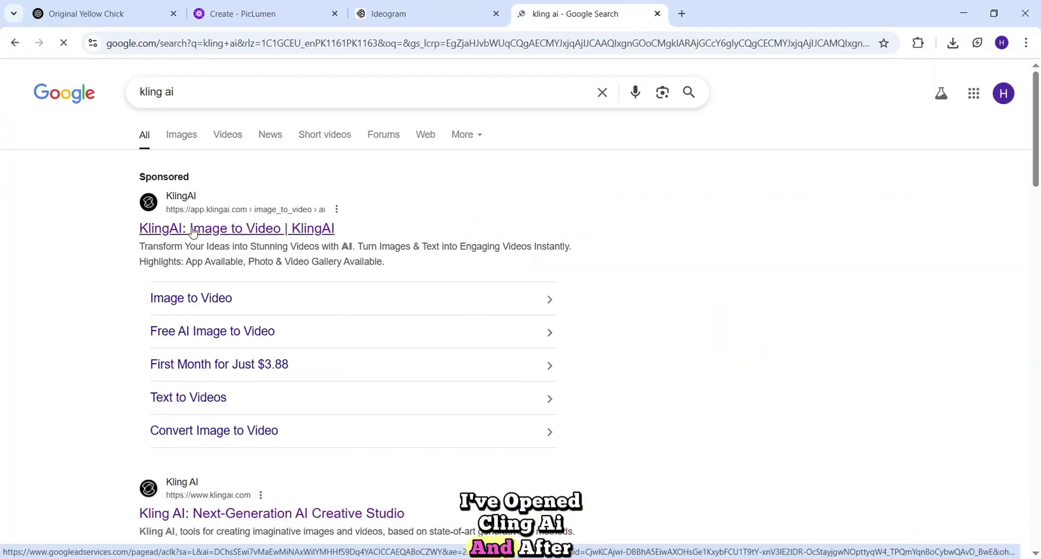
pyautogui.scroll(-1, 130, 339)
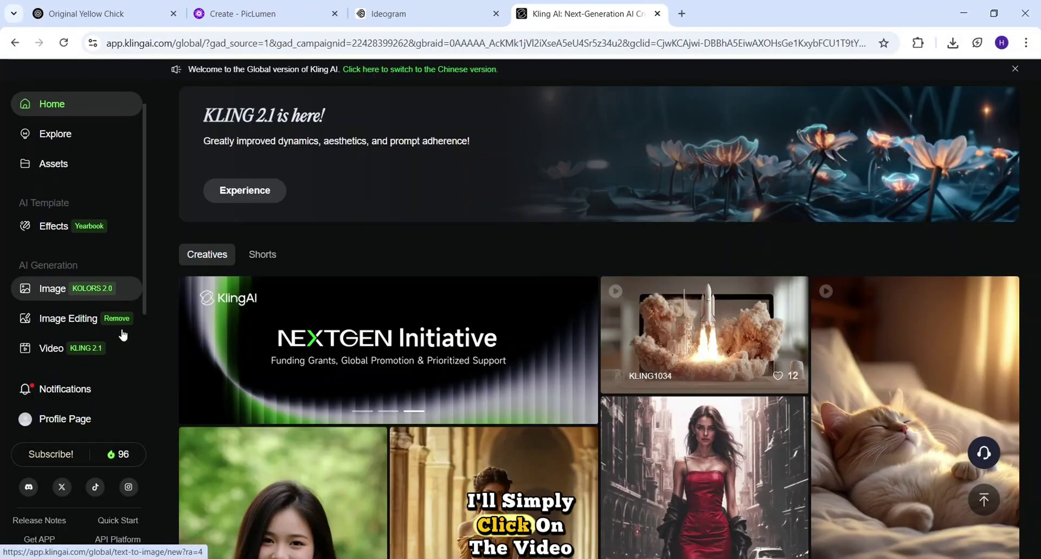
pyautogui.click(54, 347)
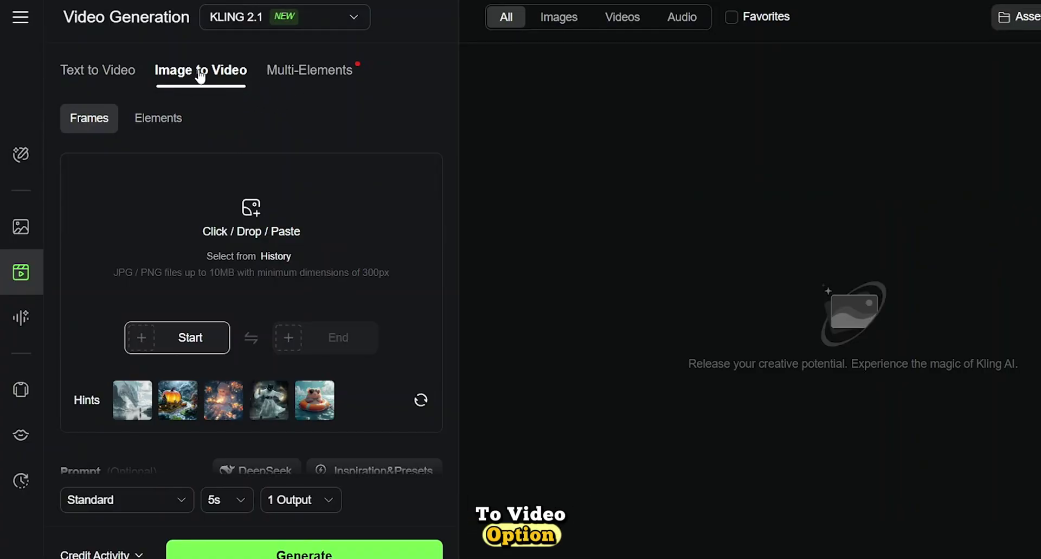
# - Upload Scene 1 from the Yellow chick > Images folder as the start frame
pyautogui.click(251, 213)
pyautogui.doubleClick(609, 198)
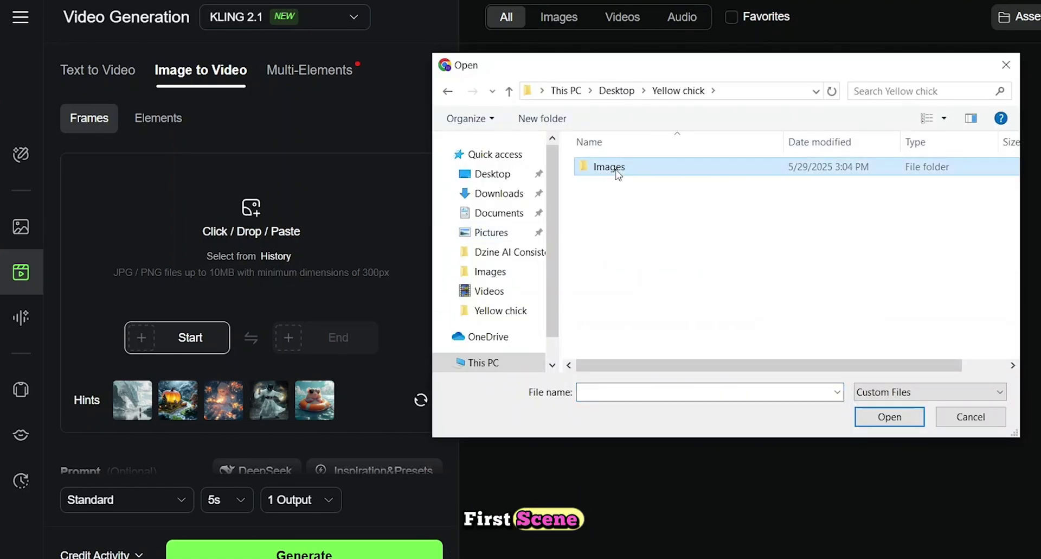
pyautogui.doubleClick(617, 173)
pyautogui.doubleClick(606, 212)
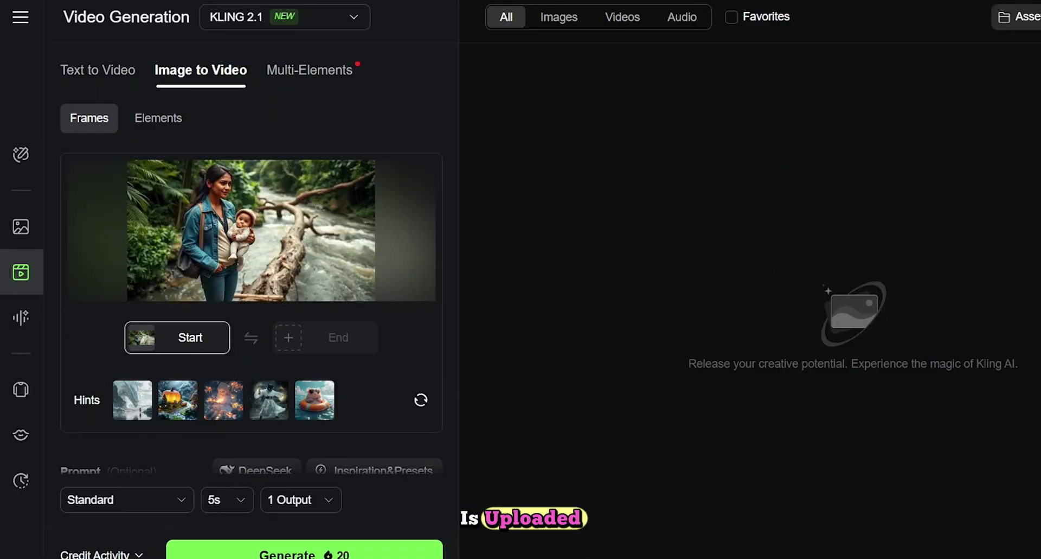
# - Paste the fallen-trunk walking prompt and send it to DeepSeek for refinement
pyautogui.scroll(-2, 268, 334)
pyautogui.scroll(-1, 268, 329)
pyautogui.click(117, 408)
pyautogui.hotkey('ctrl', 'v')
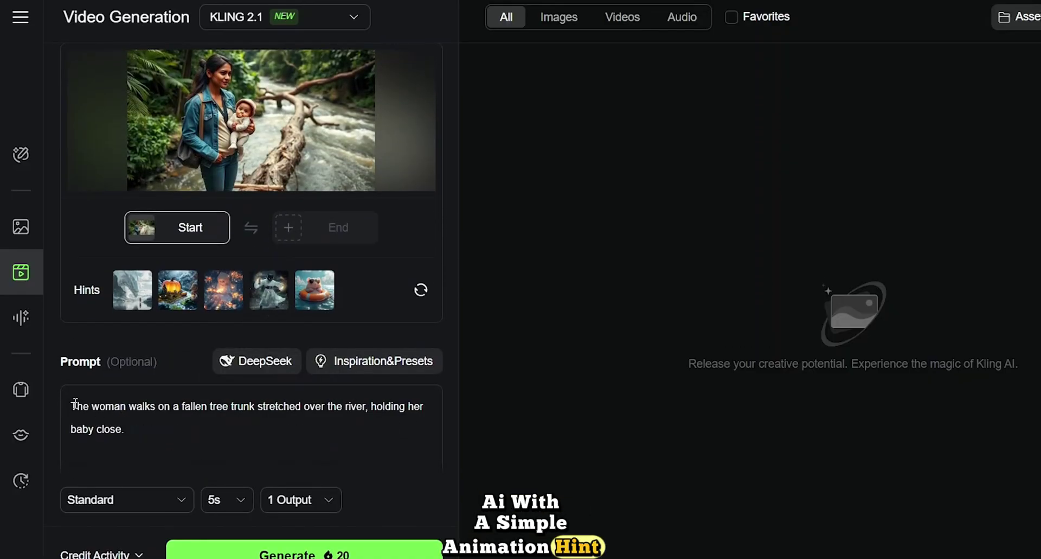
pyautogui.moveTo(94, 414); pyautogui.dragTo(284, 430)
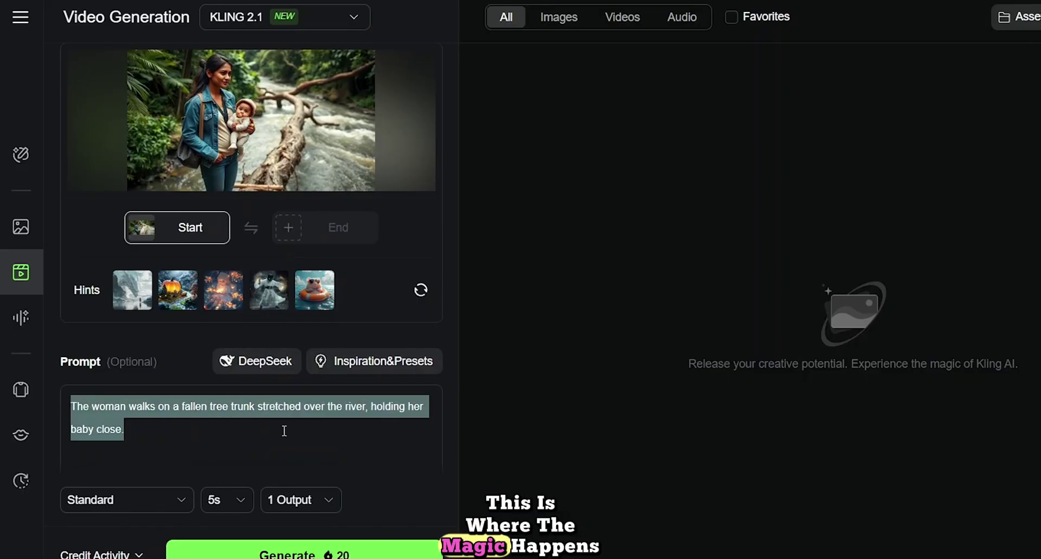
pyautogui.click(222, 415)
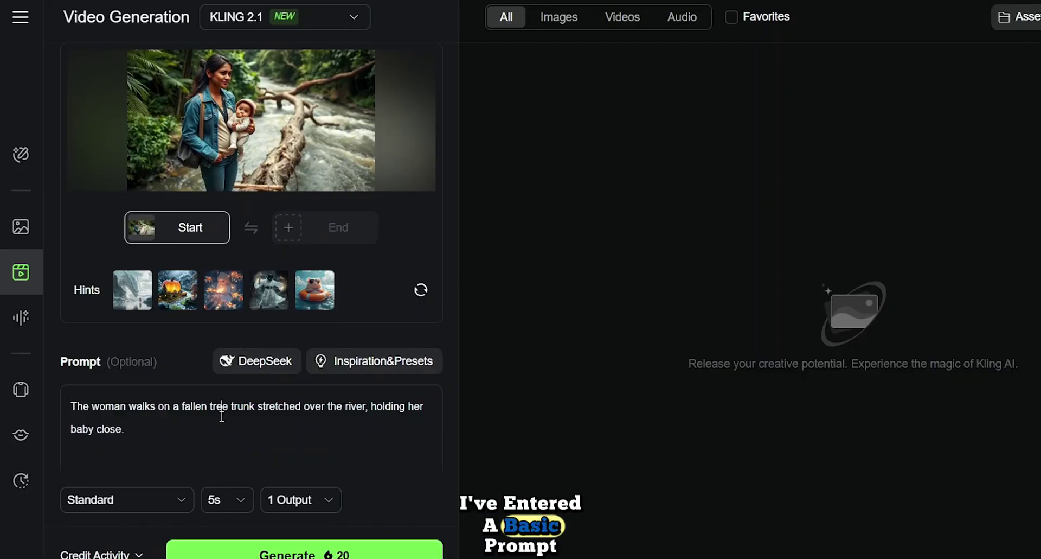
pyautogui.click(265, 362)
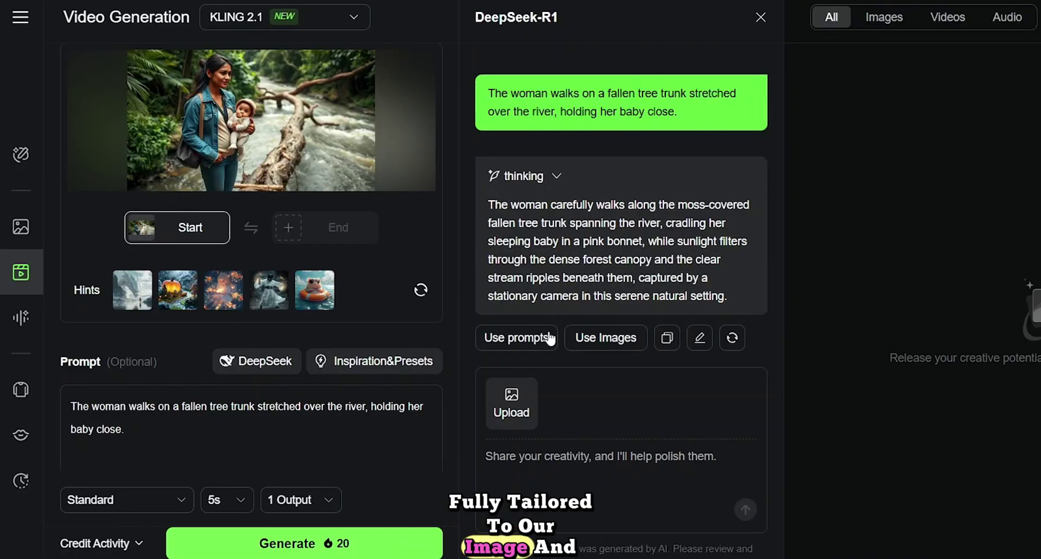
# - Use DeepSeek's refined prompt, keep the 5s duration, and generate the Kling video
pyautogui.click(505, 344)
pyautogui.scroll(-2, 300, 428)
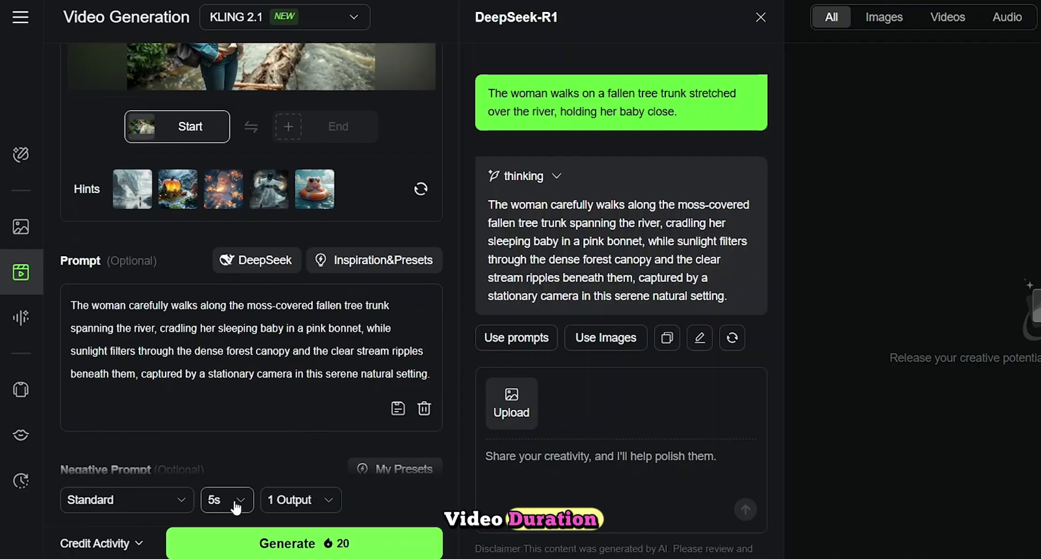
pyautogui.click(230, 500)
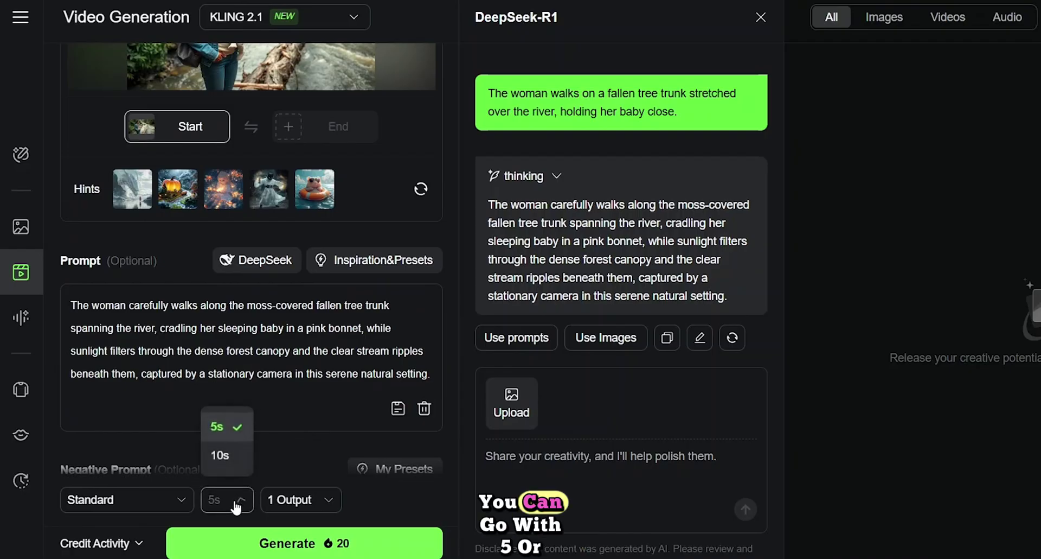
pyautogui.click(230, 434)
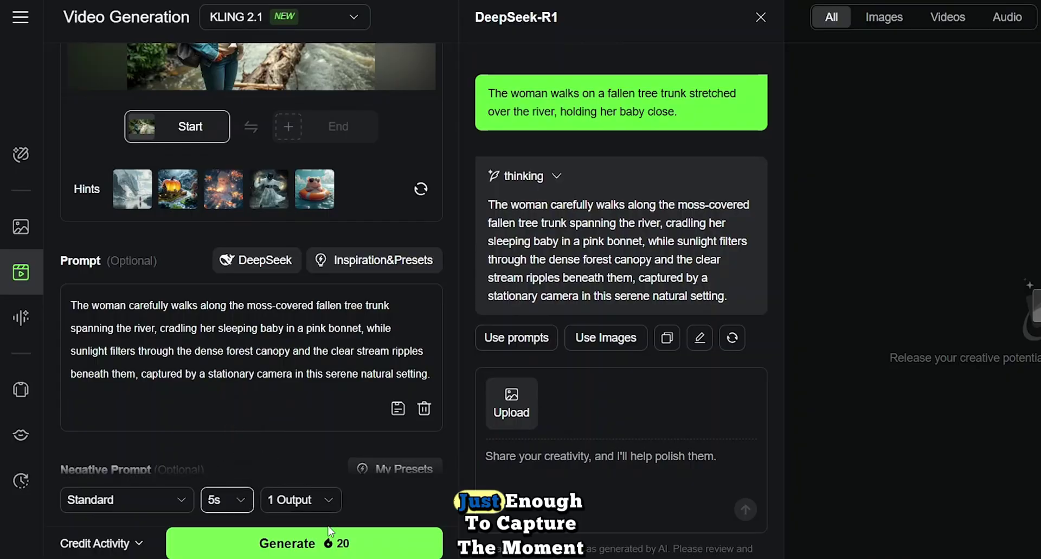
pyautogui.click(304, 544)
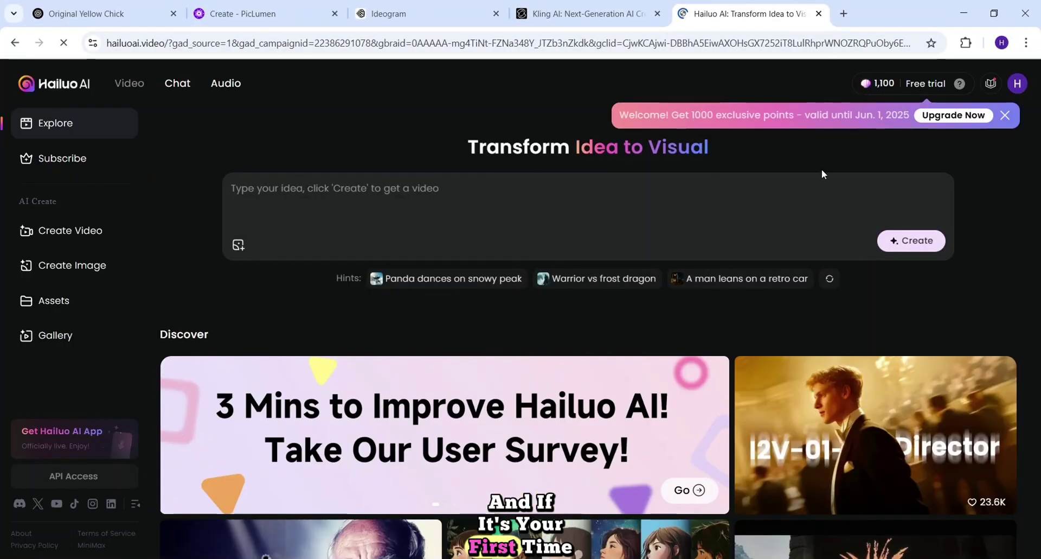
# - Open Hailuo AI's video creation page and upload the Scene 1 image
pyautogui.moveTo(880, 86)
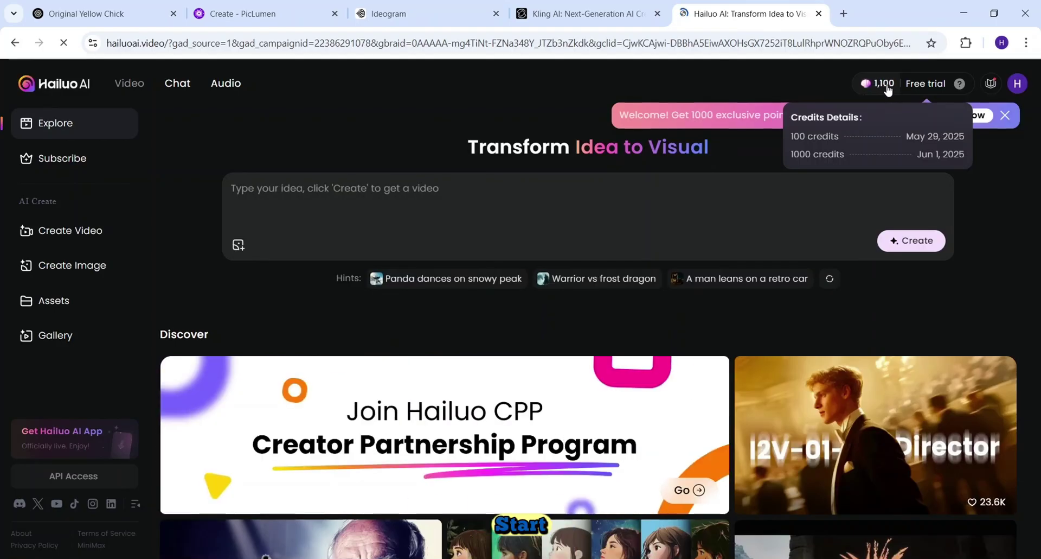
pyautogui.click(58, 236)
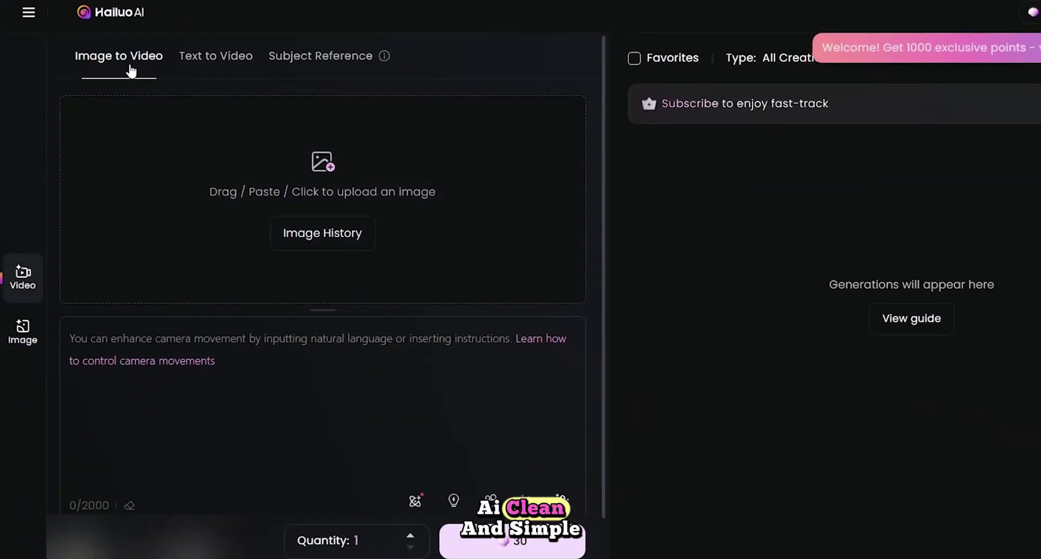
pyautogui.click(326, 165)
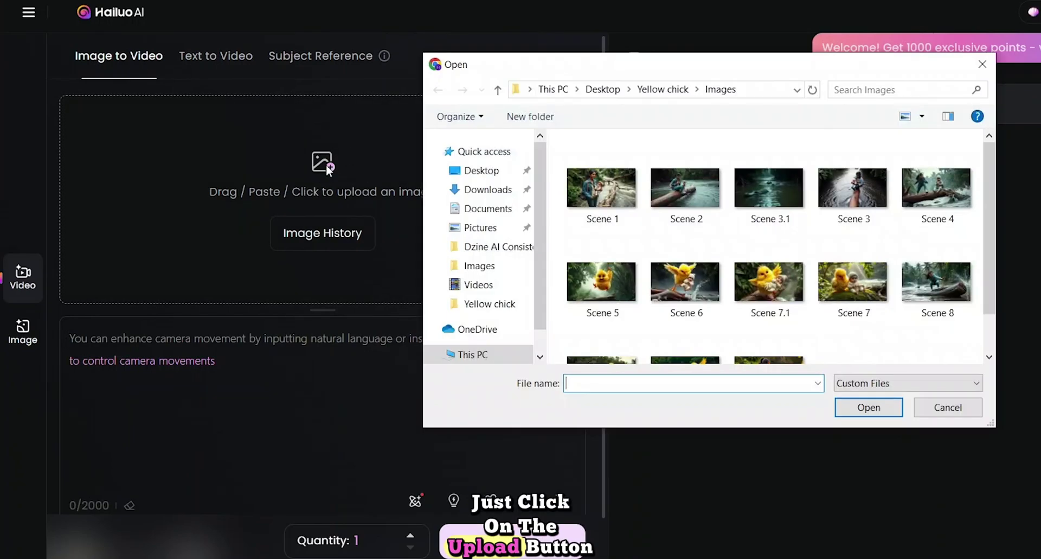
pyautogui.doubleClick(597, 206)
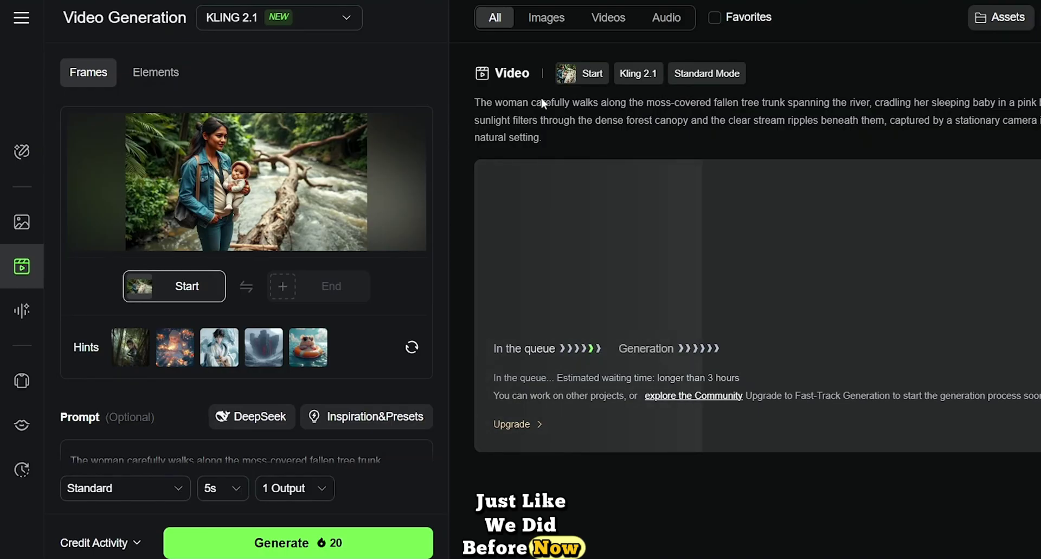
# - Paste the refined trunk-walking prompt and generate the 6-second clip
pyautogui.write('The woman carefully walks along the moss-covered fallen tree trunk spanning the river, cradling her sleeping baby in a pink bonnet, while sunlight filters through the dense forest canopy and the clear stream ripples beneath them, captured by a stationary camera in this serene natural setting.')
pyautogui.scroll(-1, 278, 388)
pyautogui.hotkey('ctrl', 'a')
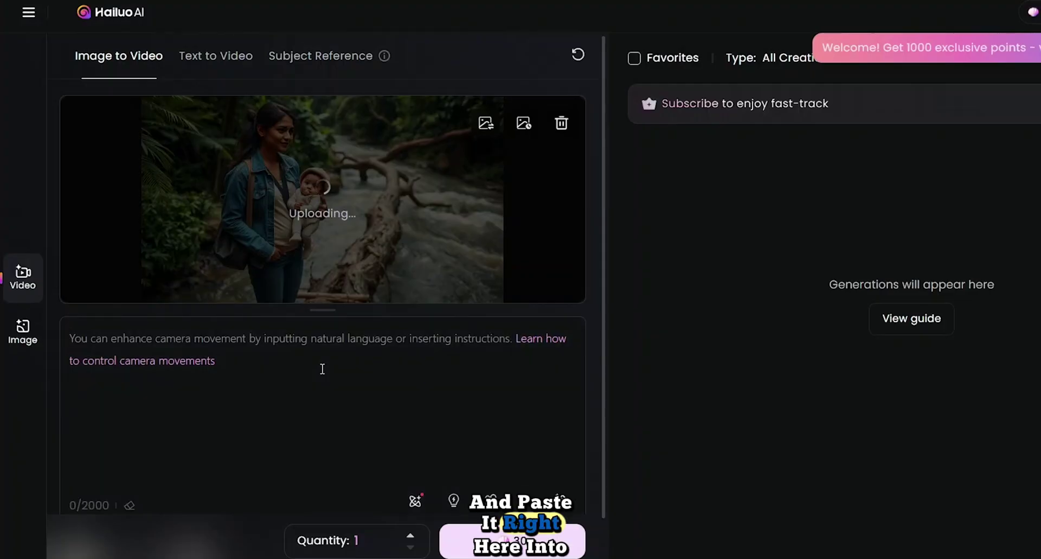
pyautogui.write('The woman carefully walks along the moss-covered fallen tree trunk spanning the river, cradling her sleeping baby in a pink bonnet, while sunlight filters through the dense forest canopy and the clear stream ripples beneath them, captured by a stationary camera in this serene natural setting.')
pyautogui.scroll(-1, 322, 368)
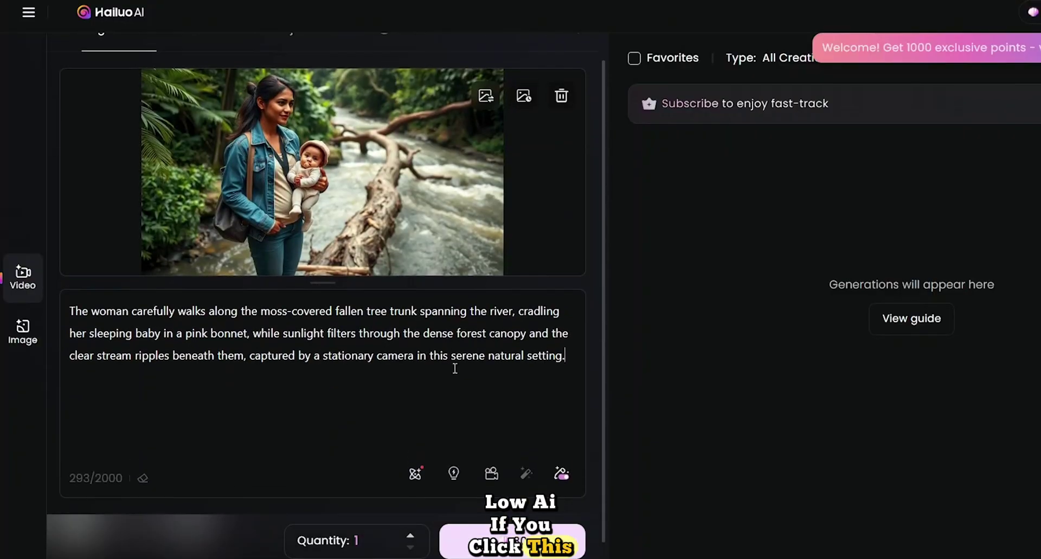
pyautogui.click(492, 474)
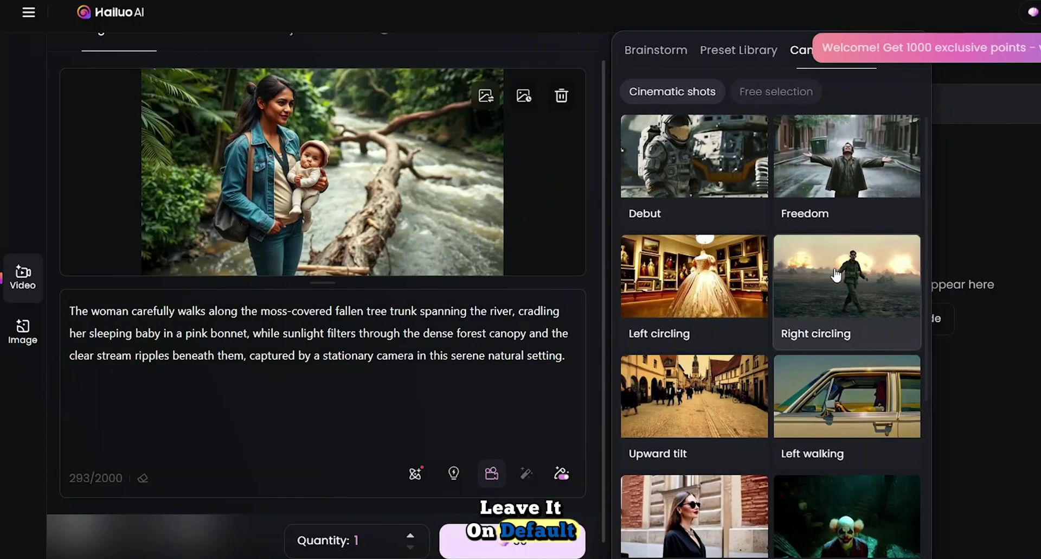
pyautogui.click(512, 543)
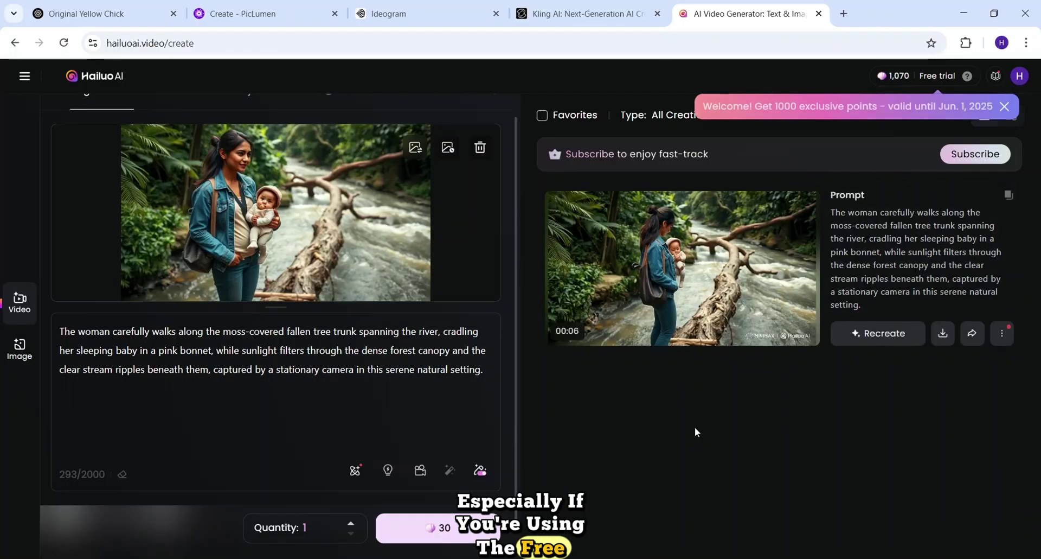
# - Open the finished mother-and-baby trunk clip to preview it
pyautogui.click(575, 325)
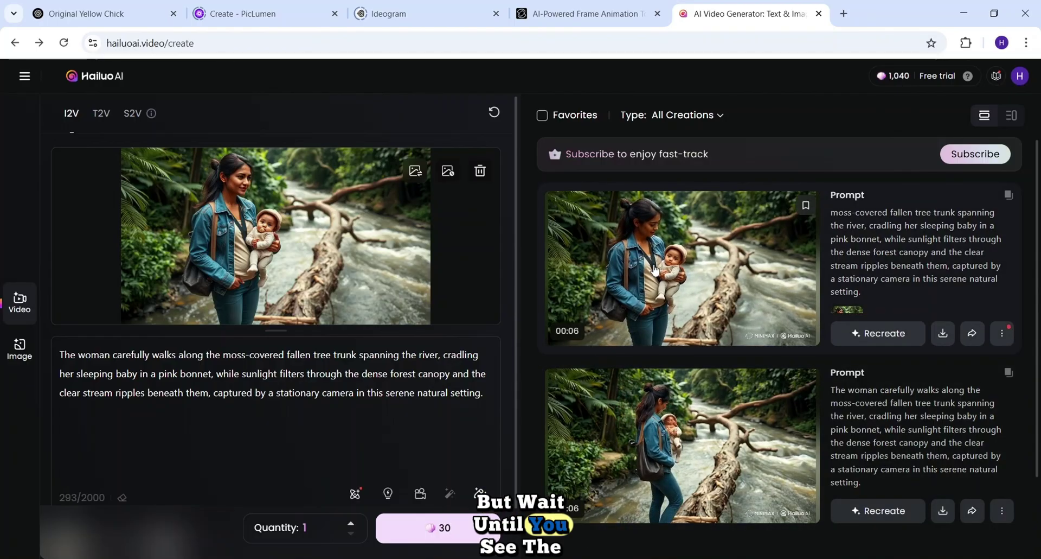
# - Review and download Kling's trunk-crossing clip, then drop in the woman-on-log start image
pyautogui.click(597, 15)
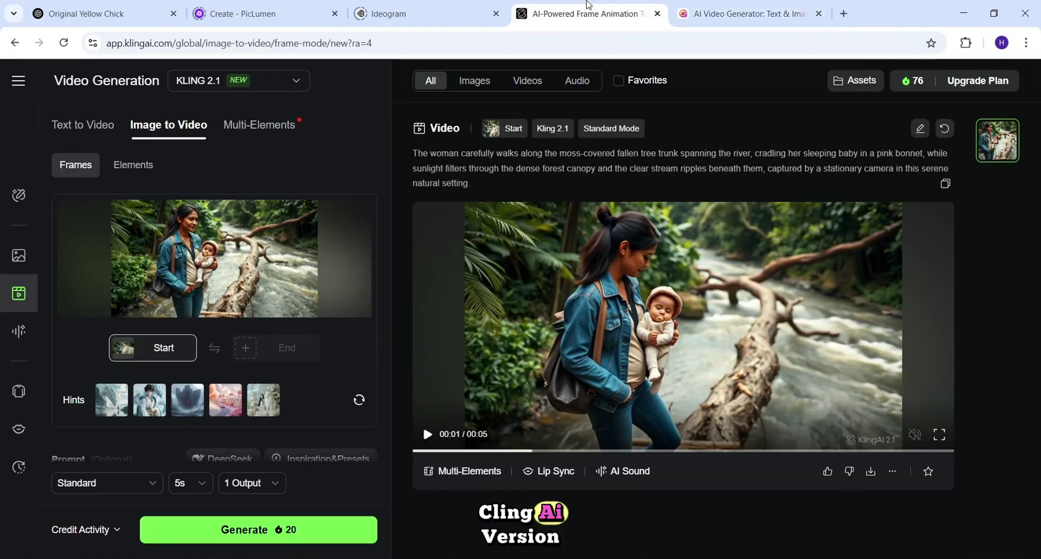
pyautogui.click(589, 272)
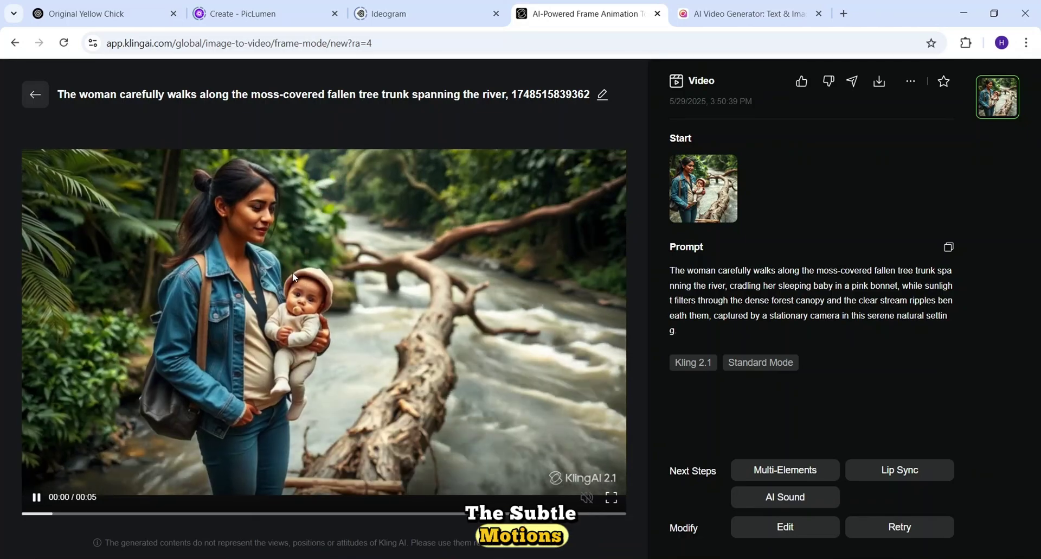
pyautogui.click(36, 95)
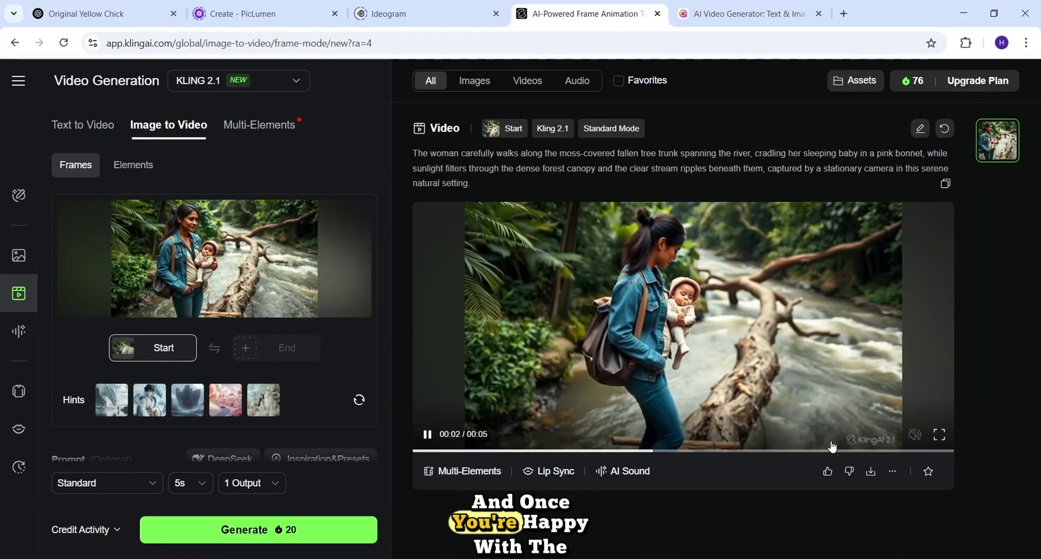
pyautogui.click(883, 473)
pyautogui.moveTo(871, 475)
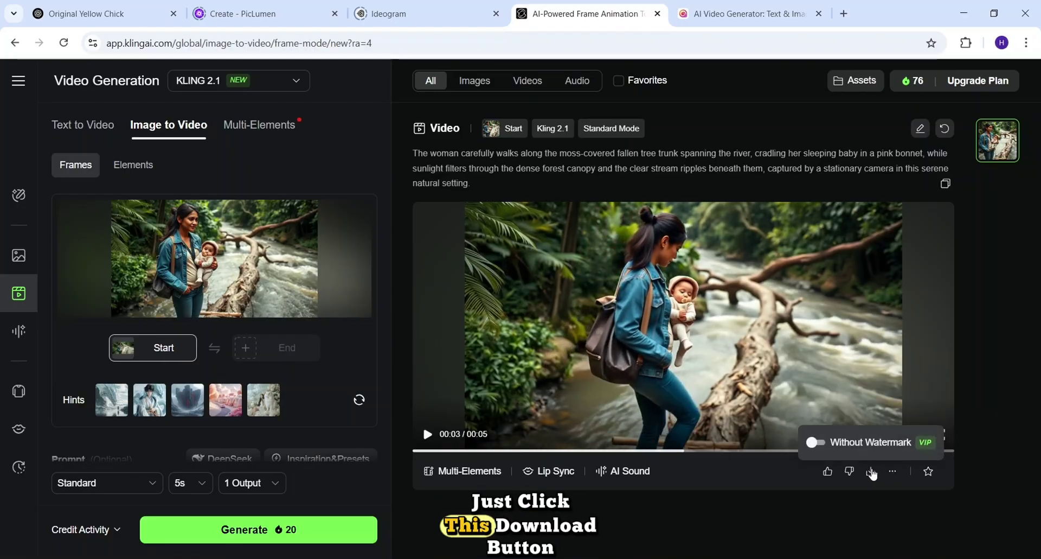
pyautogui.click(871, 471)
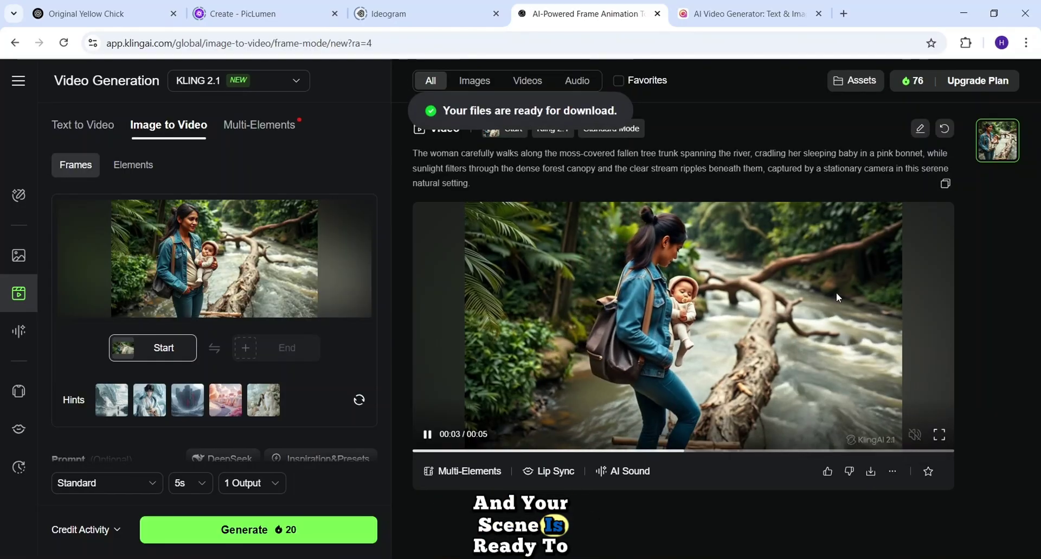
pyautogui.moveTo(837, 298); pyautogui.dragTo(228, 264)
# - Refine the crocodile prompt with DeepSeek, apply it, and generate the Kling video
pyautogui.scroll(-2, 217, 379)
pyautogui.click(210, 433)
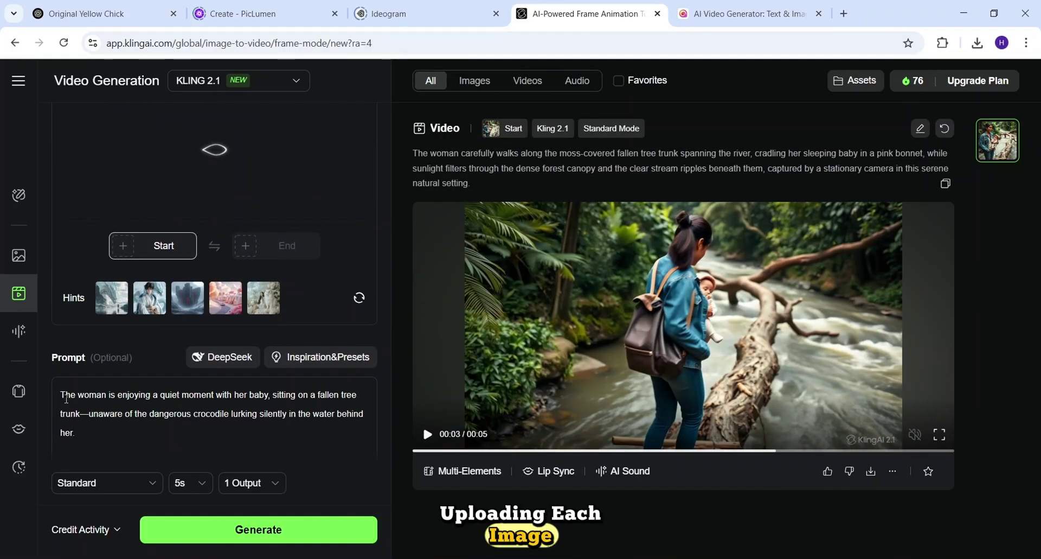
pyautogui.hotkey('ctrl', 'a')
pyautogui.click(223, 356)
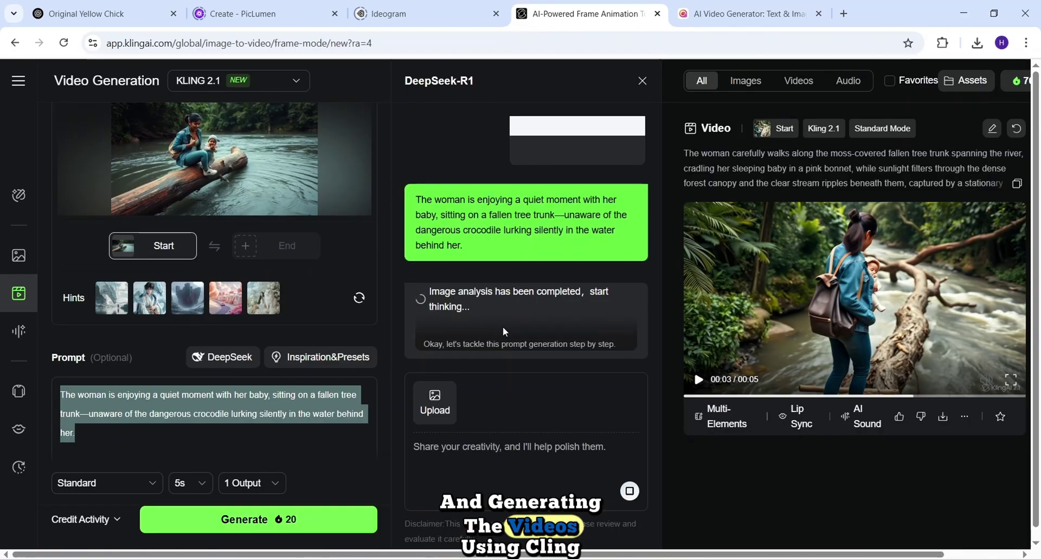
pyautogui.click(438, 348)
pyautogui.click(270, 517)
# - In Hailuo, upload the woman-on-log image and replace the prompt with the crocodile one
pyautogui.click(749, 14)
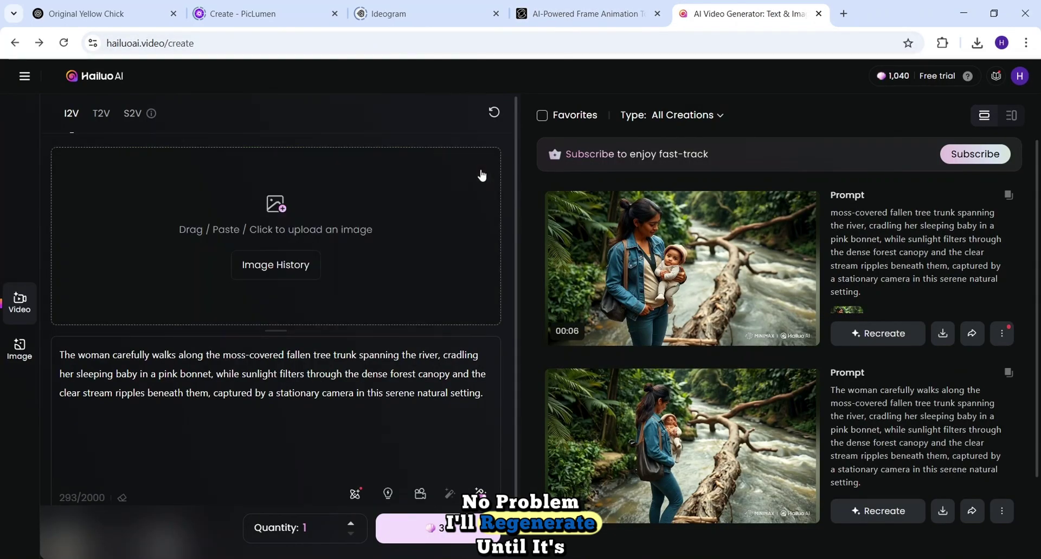
pyautogui.click(368, 210)
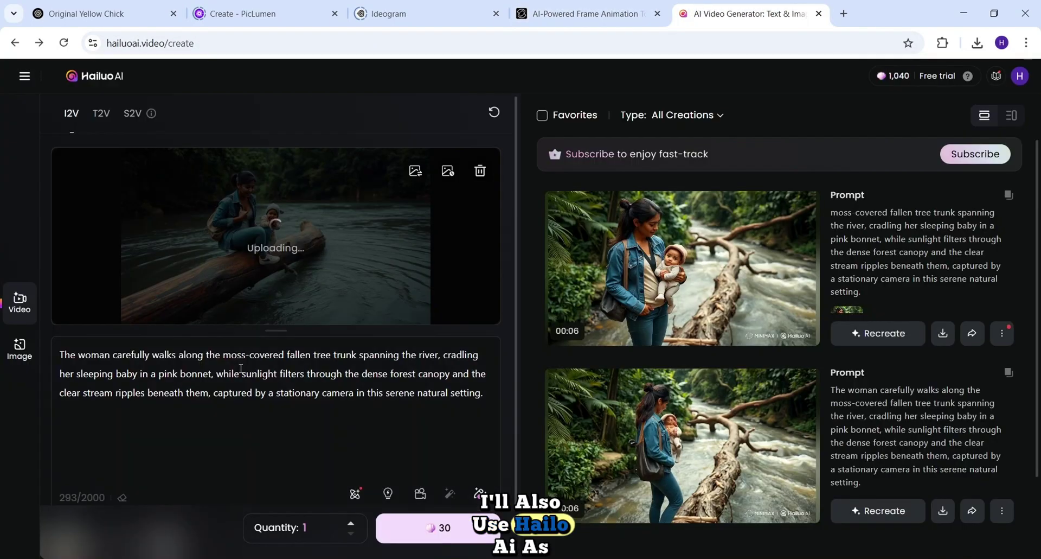
pyautogui.hotkey('ctrl', 'a')
pyautogui.write('The woman in a blue jacket and jeans sits with her child on a fallen tree over a calm river, gazing tenderly at the baby in white, while a crocodile glides silently through the water behind them, sunlight dappling the trees as the camera slowly zooms in, blending serenity with lurking tension.')
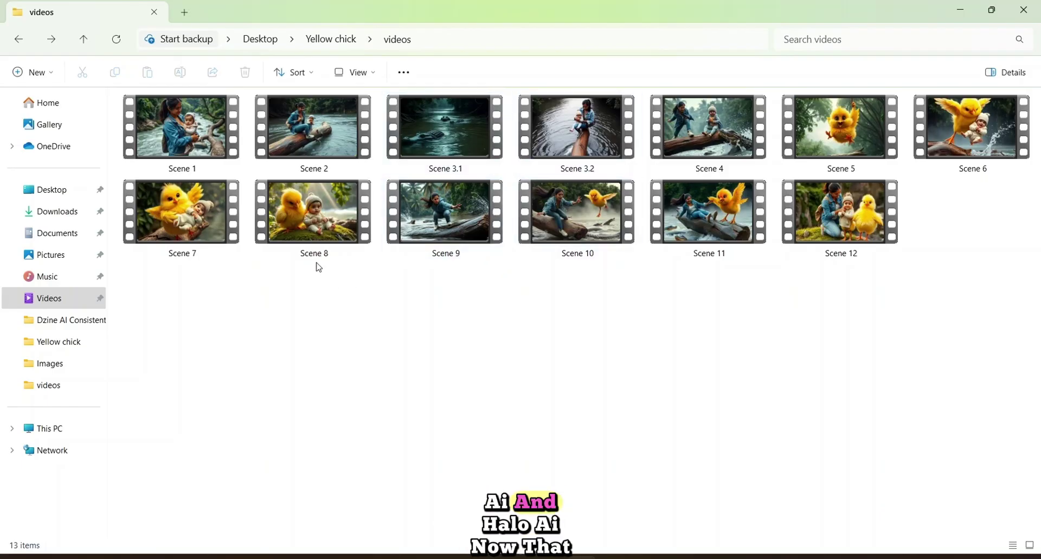
# - Select all 13 scene videos and launch CapCut through Windows Search ('cap')
pyautogui.hotkey('ctrl', 'a')
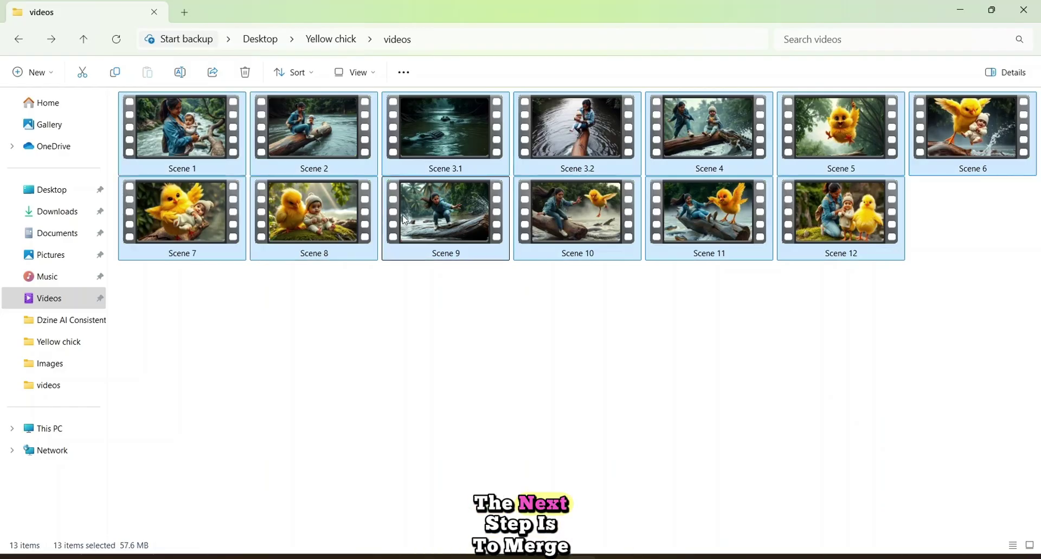
pyautogui.moveTo(402, 215); pyautogui.dragTo(455, 262)
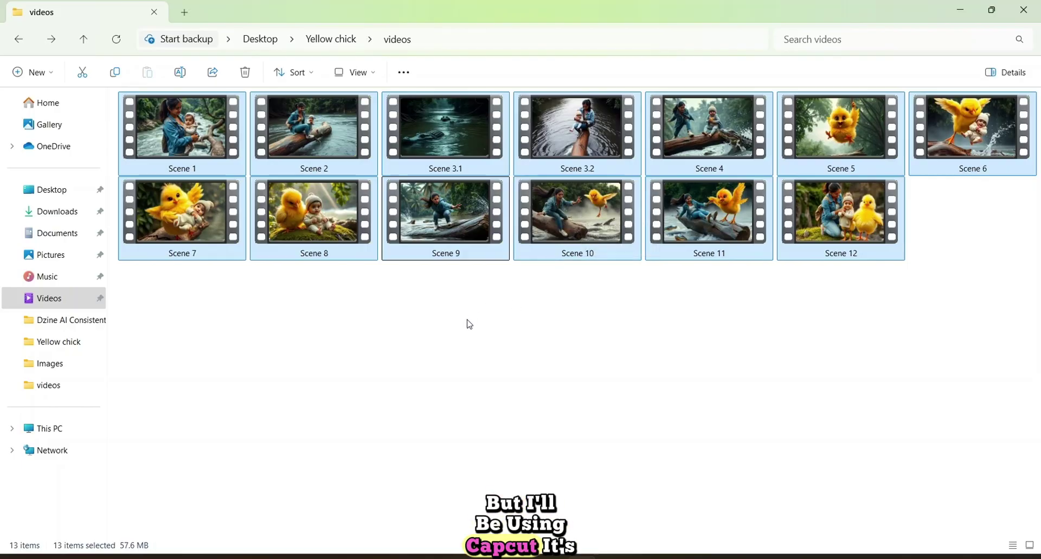
pyautogui.click(441, 556)
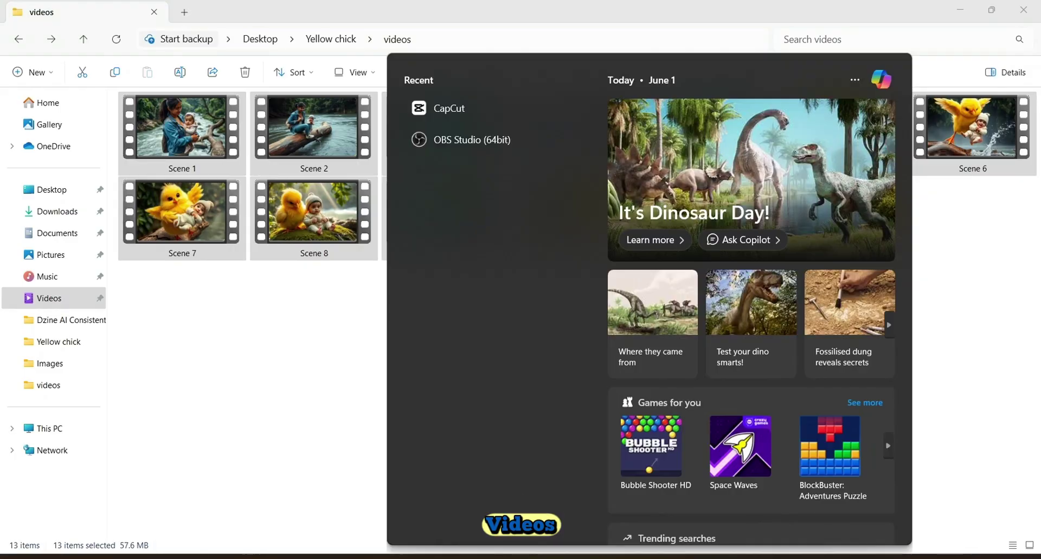
pyautogui.write('cap')
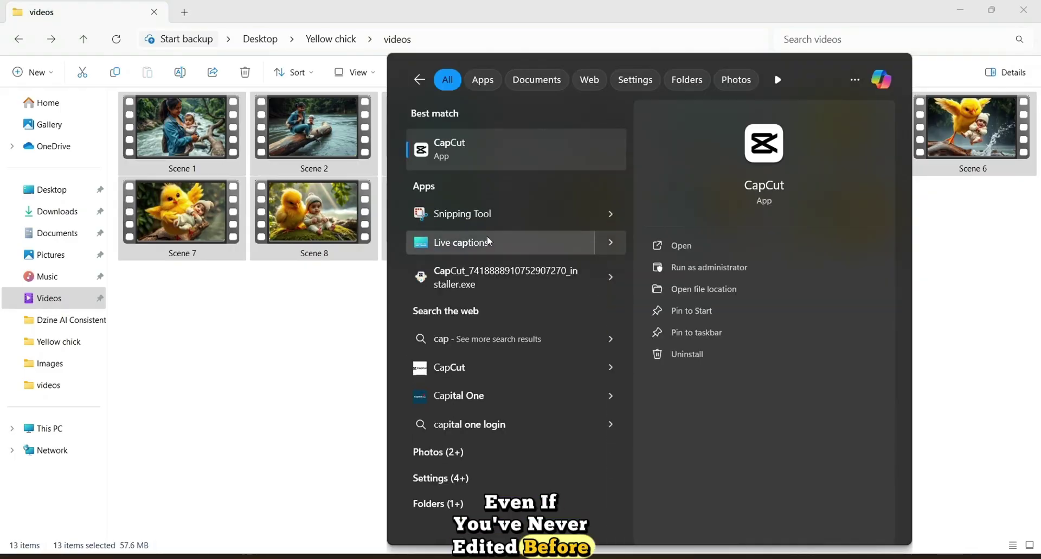
pyautogui.click(518, 145)
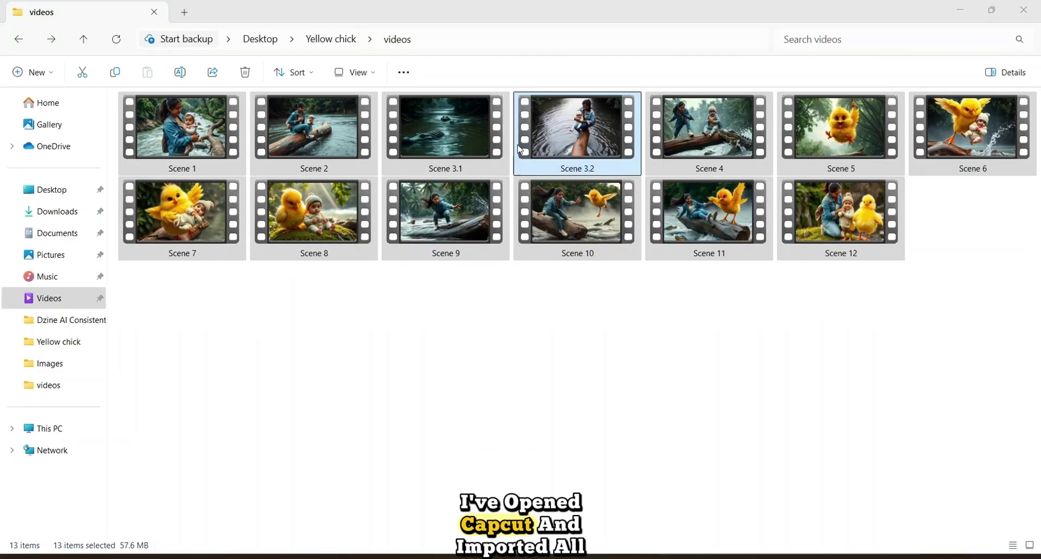
# - Import the 13 scene videos into CapCut and place them on the timeline in order
pyautogui.moveTo(519, 150); pyautogui.dragTo(918, 425)
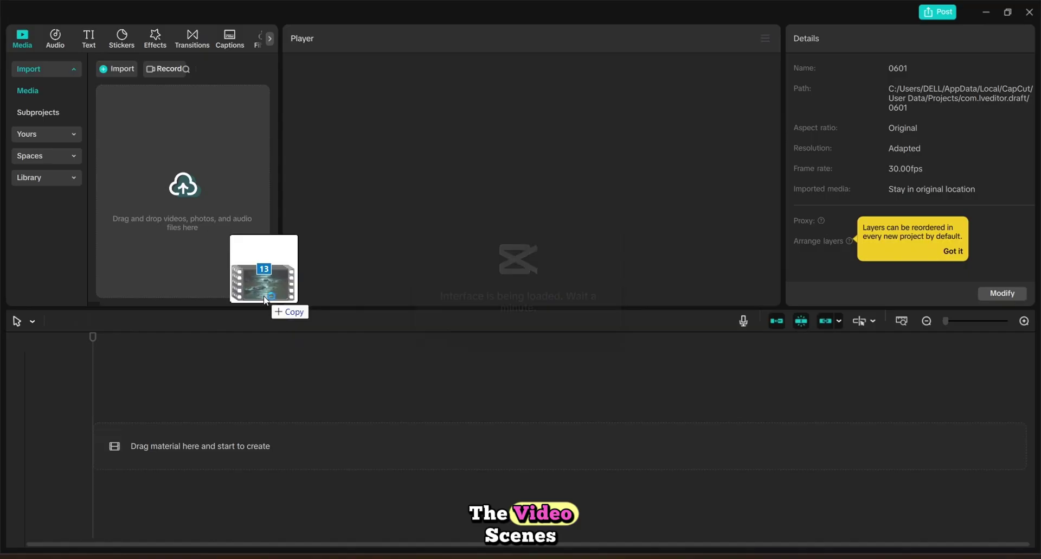
pyautogui.moveTo(261, 274); pyautogui.dragTo(196, 211)
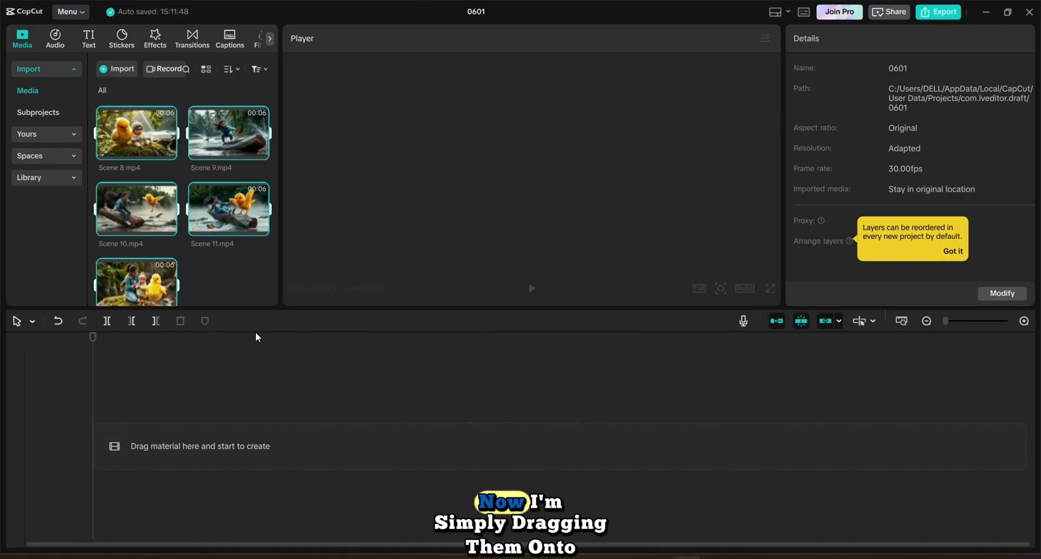
pyautogui.moveTo(255, 334); pyautogui.dragTo(158, 444)
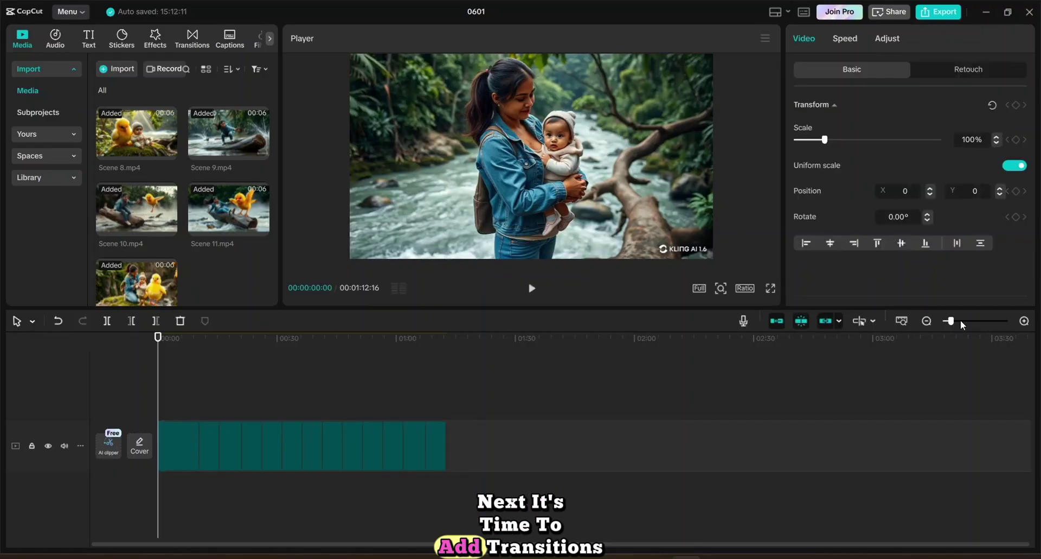
pyautogui.moveTo(962, 321); pyautogui.dragTo(956, 321)
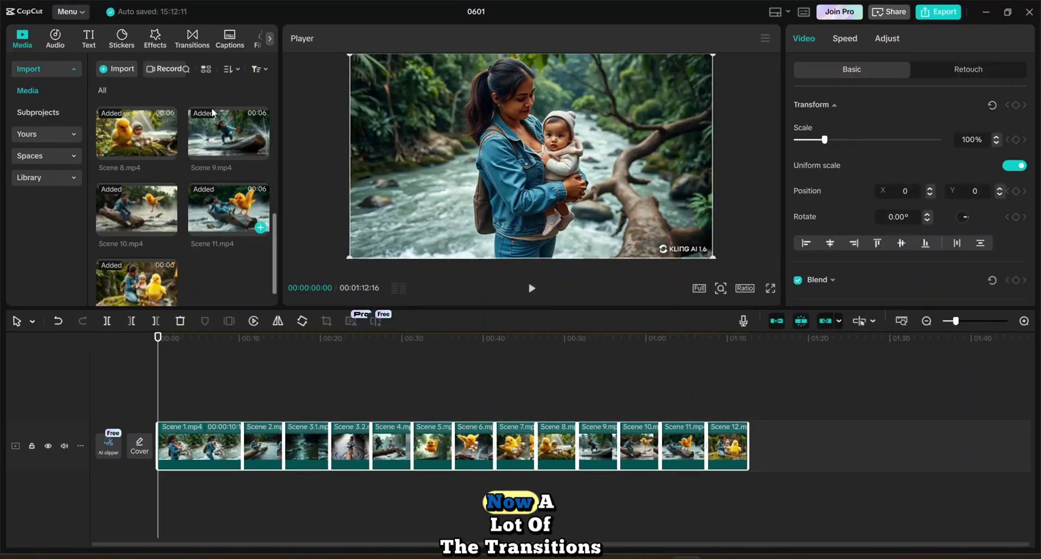
# - Search transitions for 'blurr' and add Blur between Scenes 1–2, 2–4 and 4–8
pyautogui.click(194, 40)
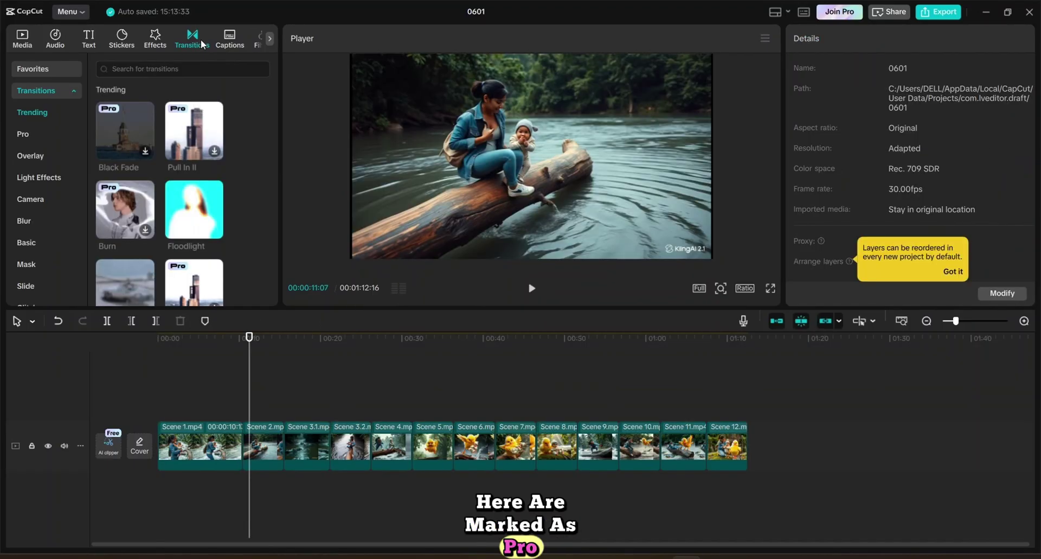
pyautogui.click(169, 68)
pyautogui.write('blu')
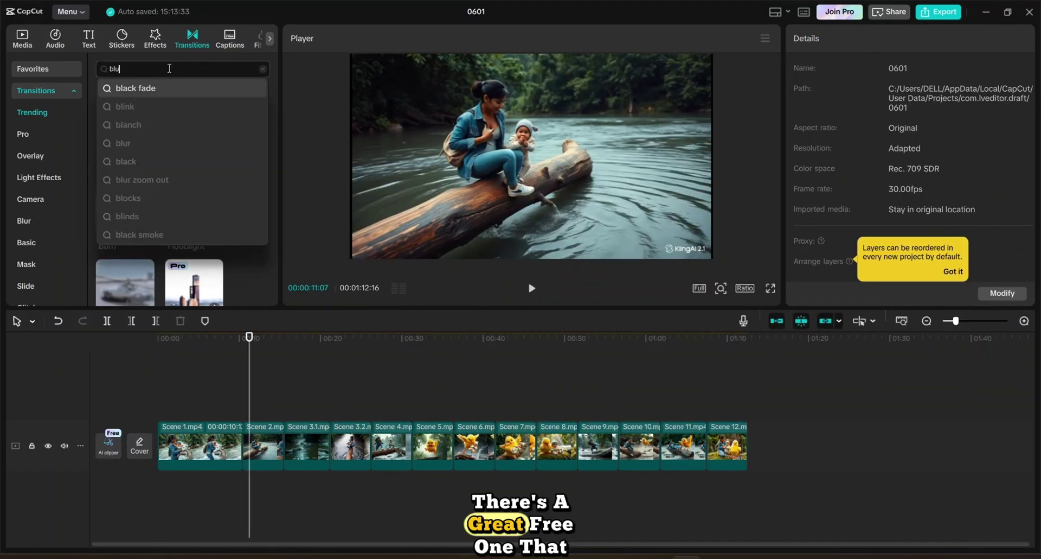
pyautogui.write('rr')
pyautogui.press('Return')
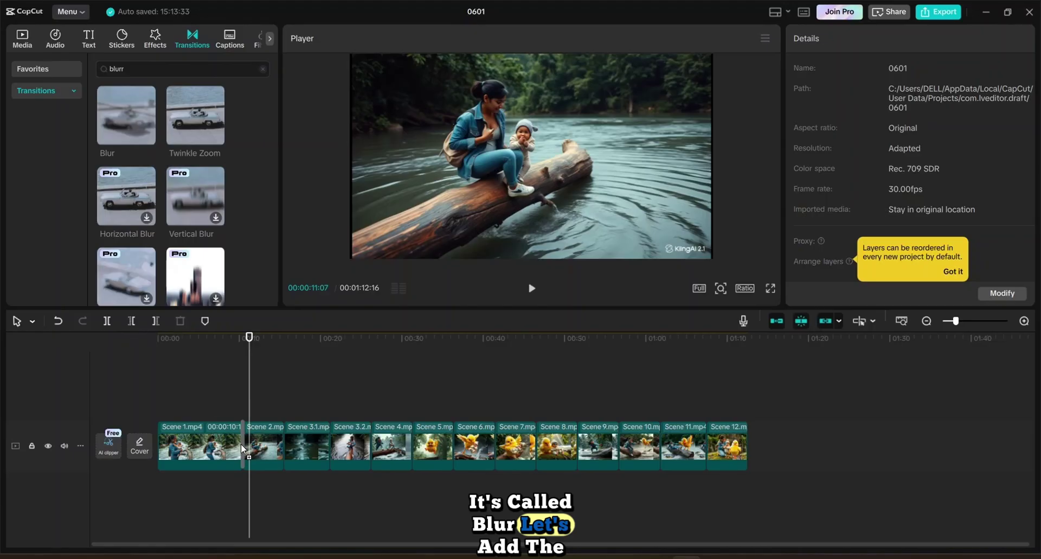
pyautogui.moveTo(242, 448); pyautogui.dragTo(243, 448)
pyautogui.moveTo(125, 115); pyautogui.dragTo(414, 448)
pyautogui.moveTo(125, 115); pyautogui.dragTo(536, 448)
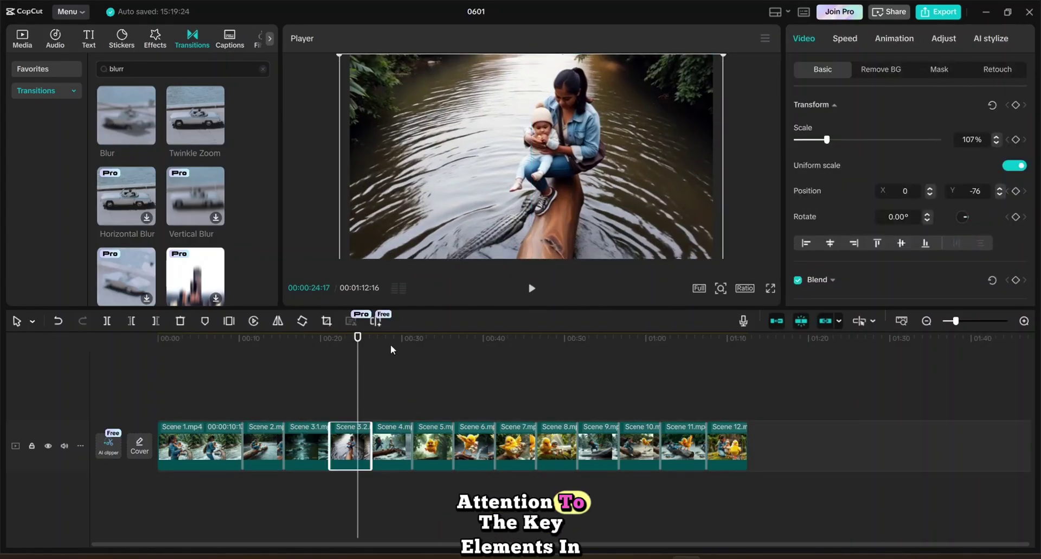
# - Rescale the Scene 4, 5, 11 and 10 clips to 107% in the Basic panel
pyautogui.click(384, 445)
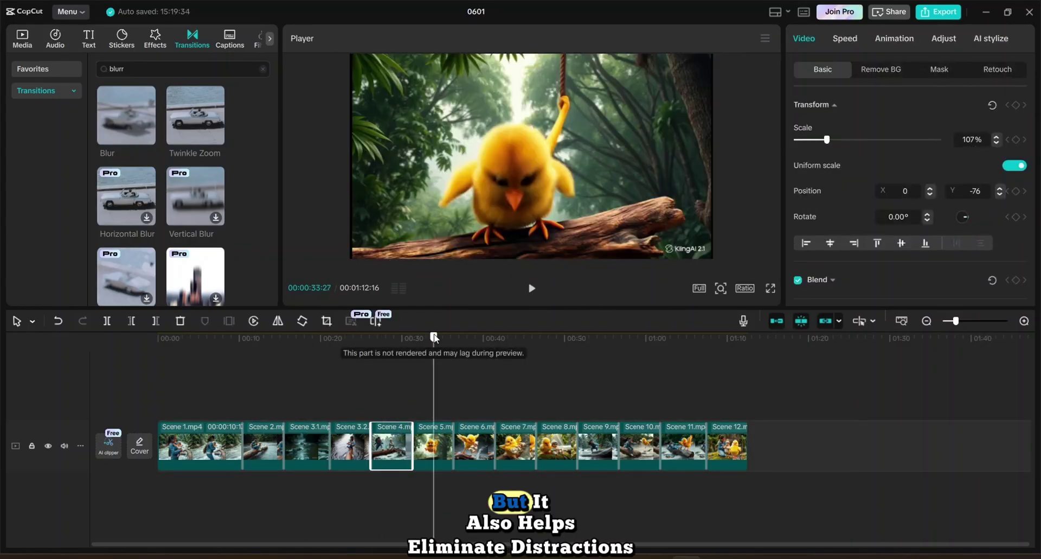
pyautogui.click(434, 447)
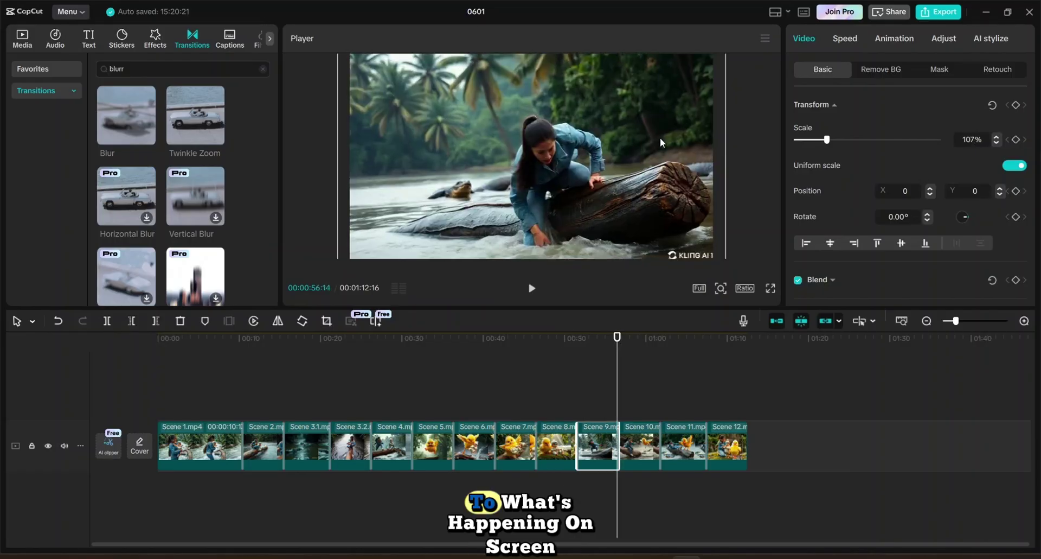
pyautogui.click(642, 381)
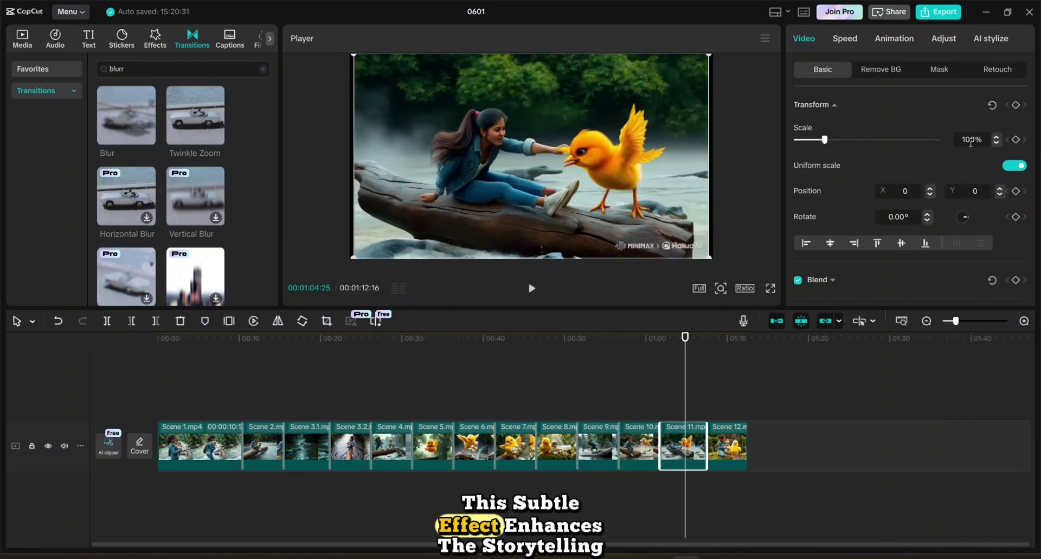
pyautogui.press('Return')
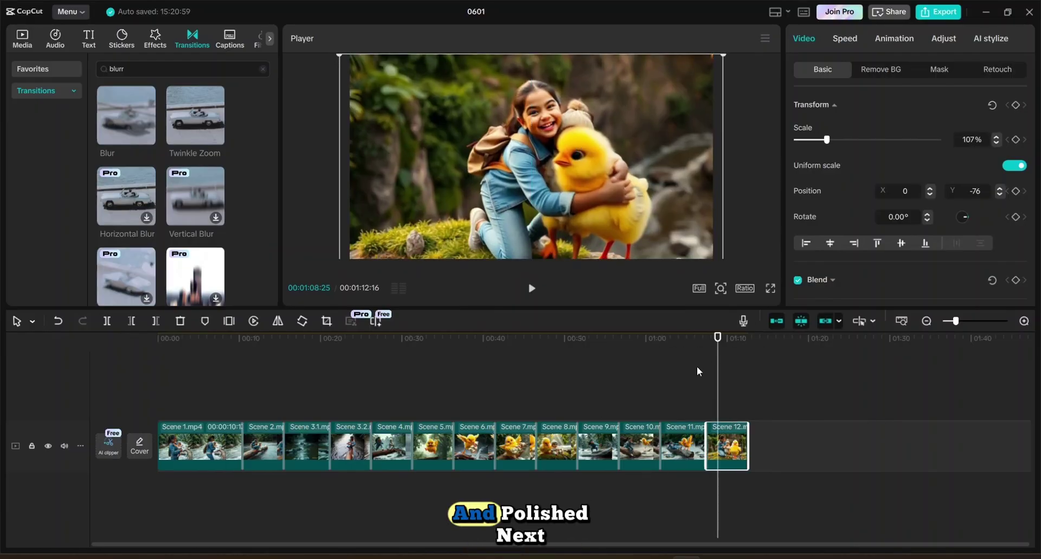
pyautogui.click(640, 446)
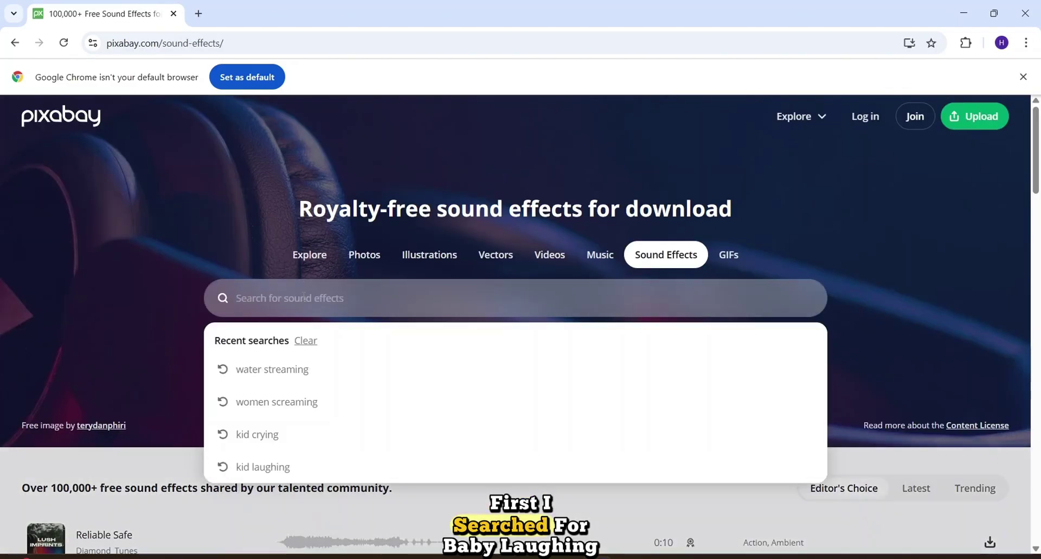
# - Search Pixabay for 'baby laughing', preview the first result and download Sound Effect - Baby Laughing 01
pyautogui.write('baby laughing')
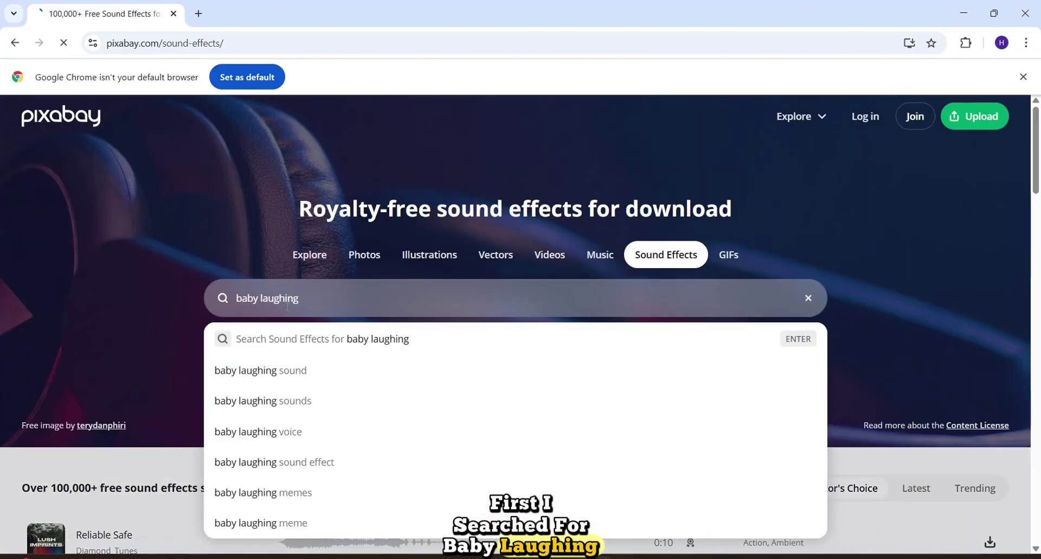
pyautogui.press('Return')
pyautogui.scroll(-3, 42, 251)
pyautogui.click(42, 250)
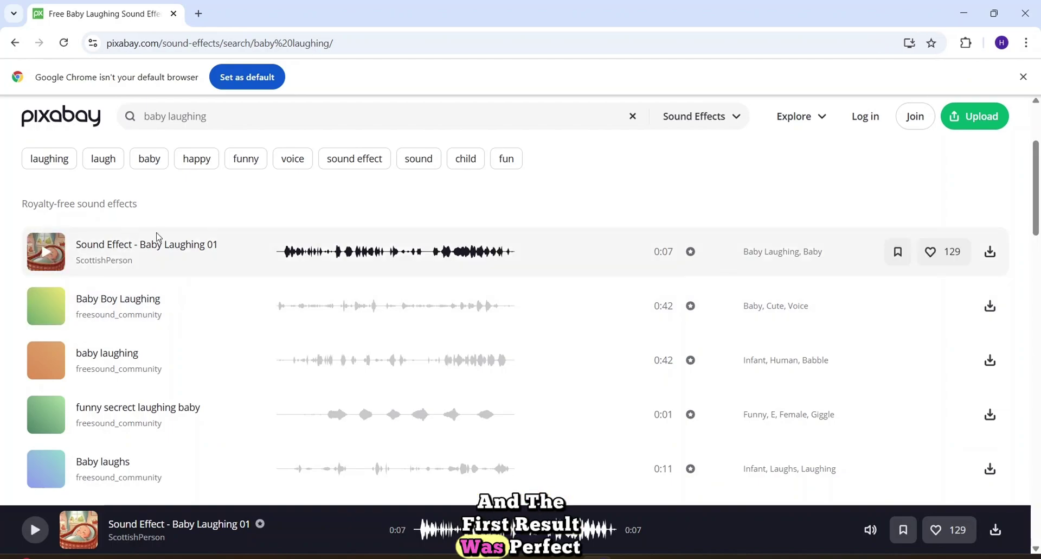
pyautogui.click(993, 251)
pyautogui.click(321, 158)
# - Search for 'baby crying' and download the wrenching baby crying sound
pyautogui.doubleClick(307, 116)
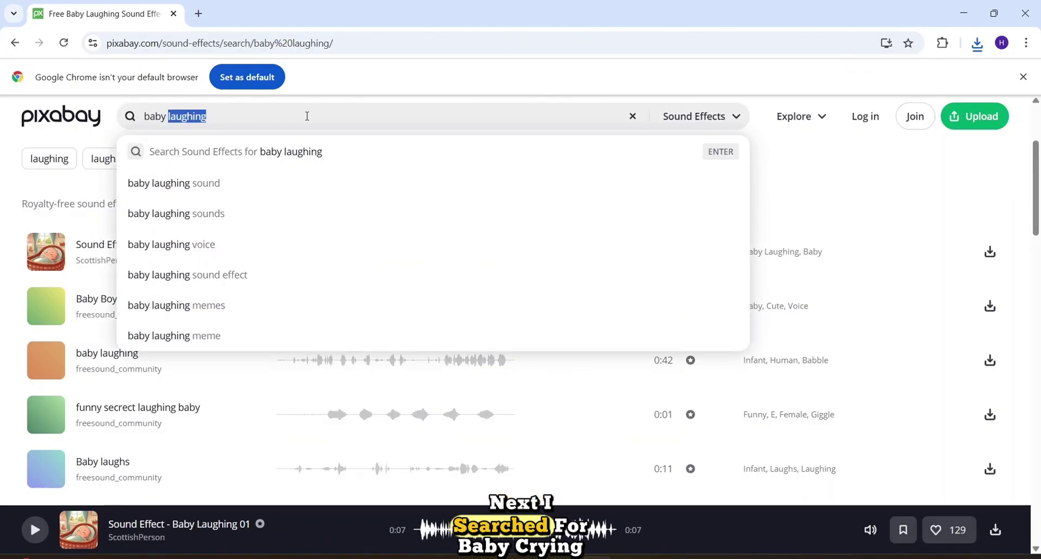
pyautogui.write('crying')
pyautogui.press('Return')
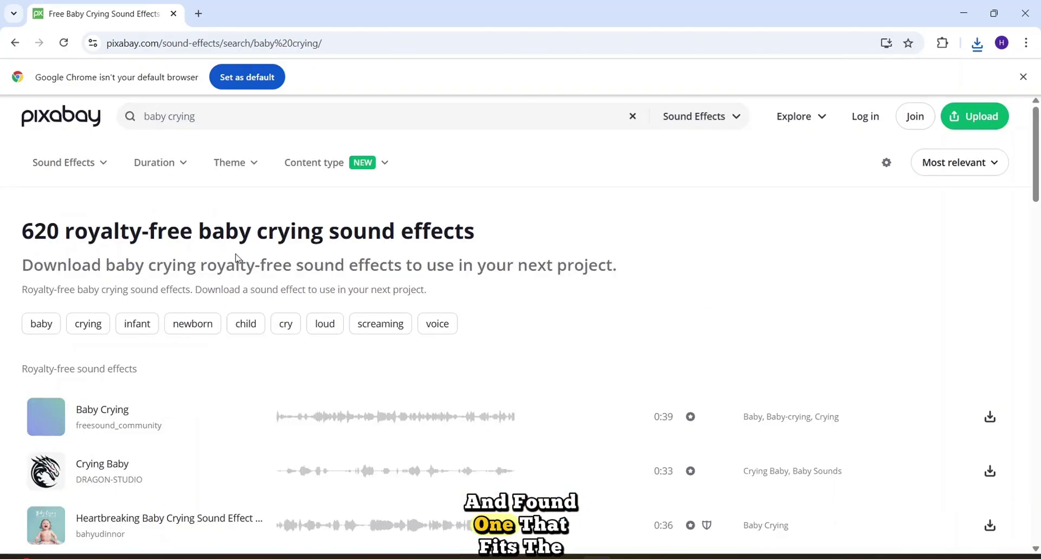
pyautogui.scroll(-10, 208, 271)
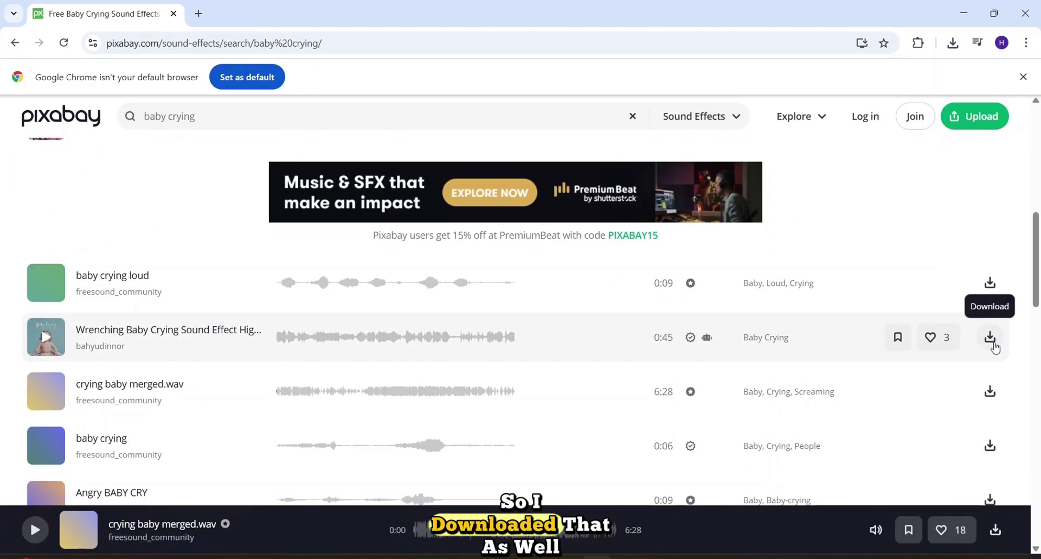
pyautogui.click(991, 337)
pyautogui.click(704, 259)
# - Search for 'women screaming' and download the Halloween scared women sound and a second scream
pyautogui.scroll(10, 472, 312)
pyautogui.tripleClick(236, 113)
pyautogui.write('wo')
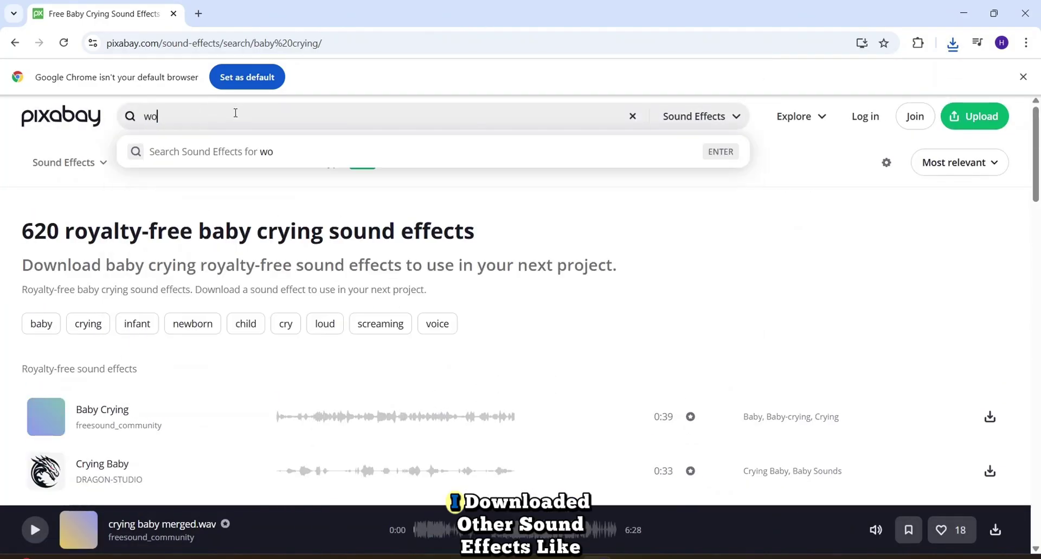
pyautogui.write('men screaming')
pyautogui.press('Return')
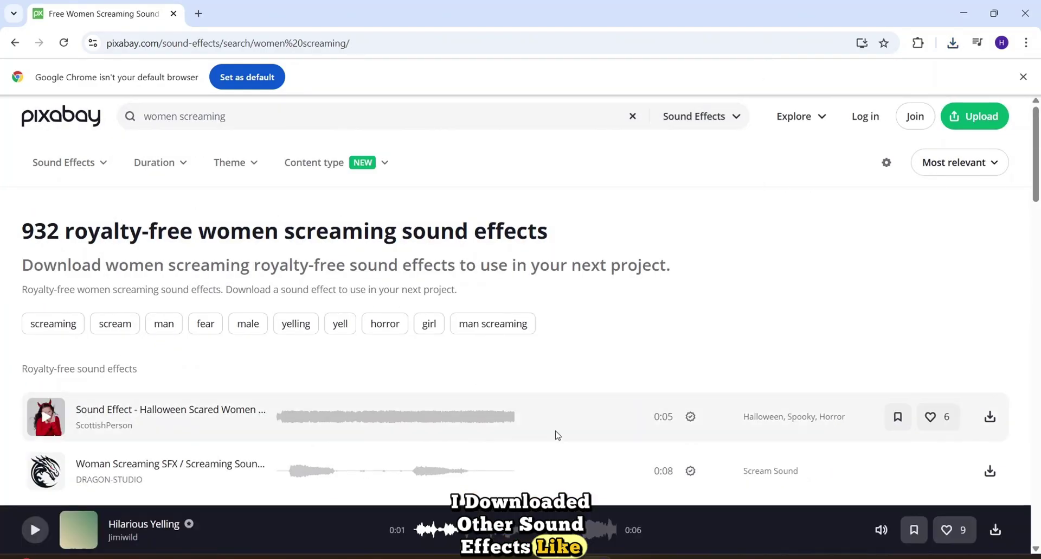
pyautogui.scroll(-3, 526, 432)
pyautogui.click(990, 283)
pyautogui.click(705, 262)
pyautogui.click(990, 337)
pyautogui.click(706, 262)
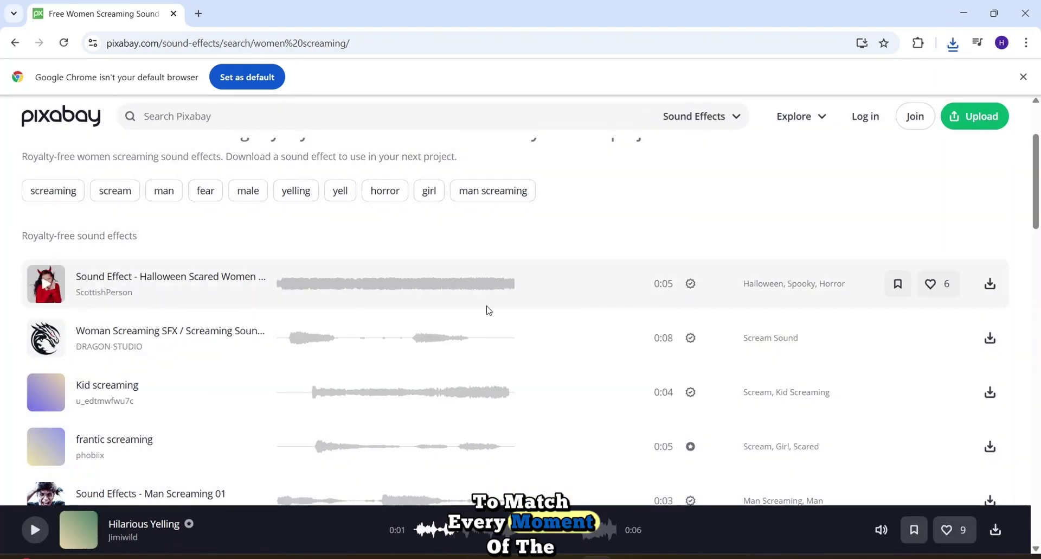
# - Search for water flow sounds and download the Small water flow effect
pyautogui.click(214, 115)
pyautogui.write('water')
pyautogui.click(168, 334)
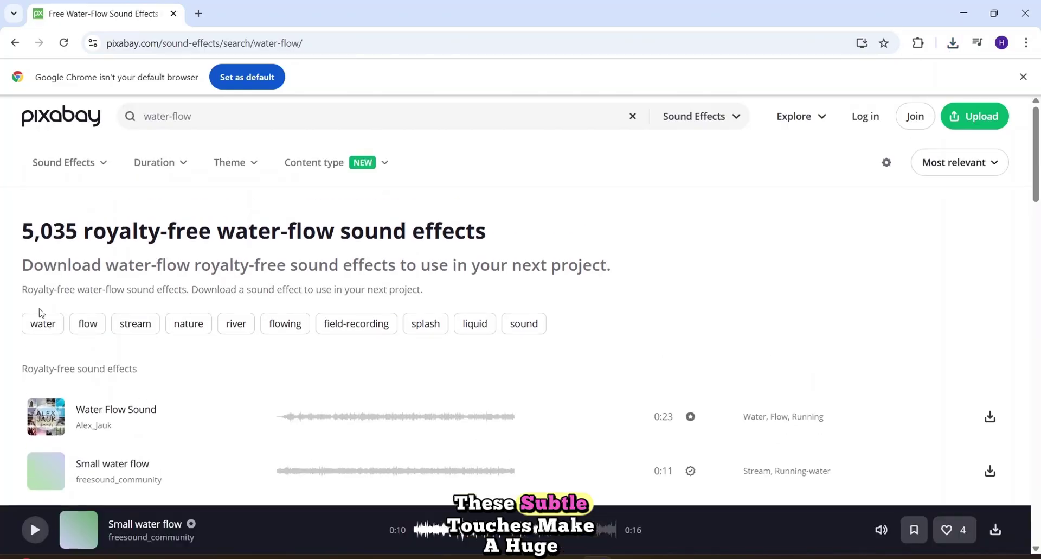
pyautogui.scroll(-10, 327, 333)
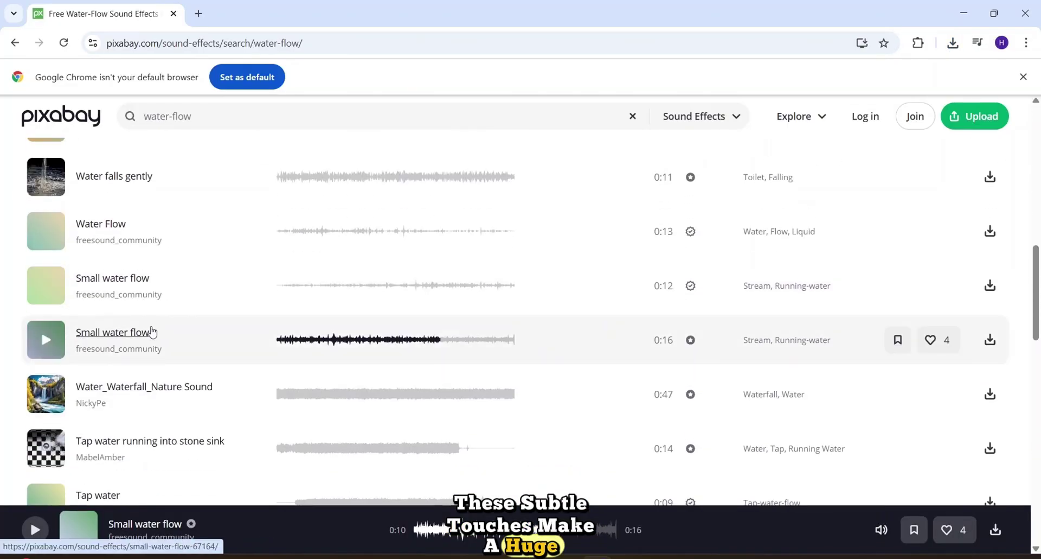
pyautogui.click(990, 340)
pyautogui.click(756, 305)
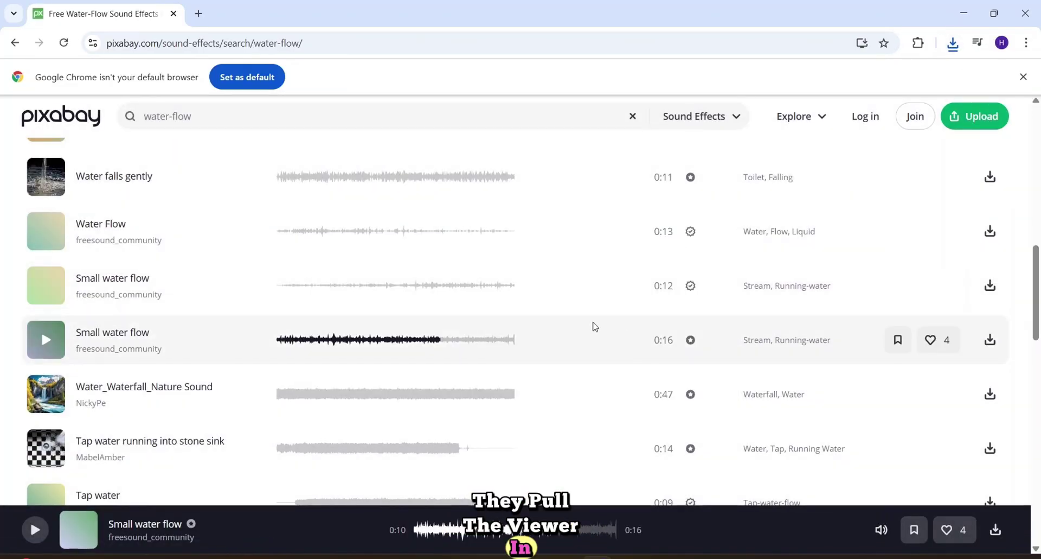
# - Search for 'chick sounds' and download the first chick sound effect
pyautogui.click(247, 116)
pyautogui.write('chick sounds')
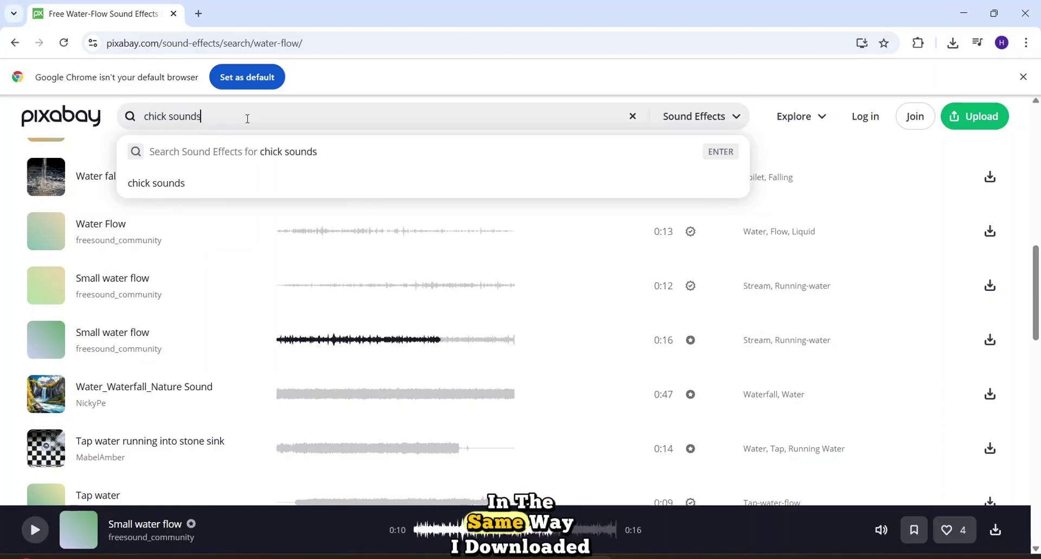
pyautogui.press('Return')
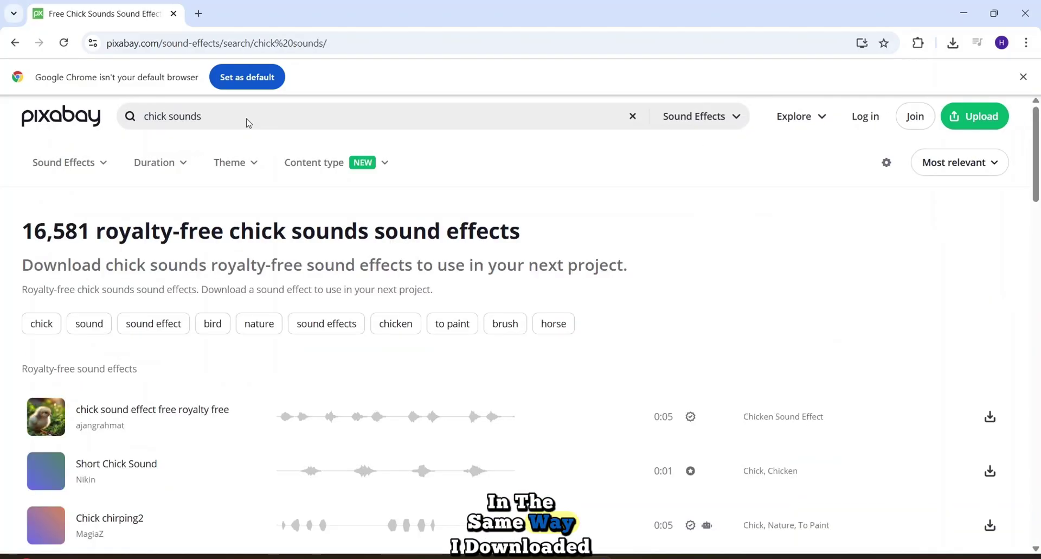
pyautogui.click(990, 417)
pyautogui.click(710, 271)
# - Search for 'monster sounds' and download the Deep Sea Monster Roar sound
pyautogui.click(265, 123)
pyautogui.write('monster sounds')
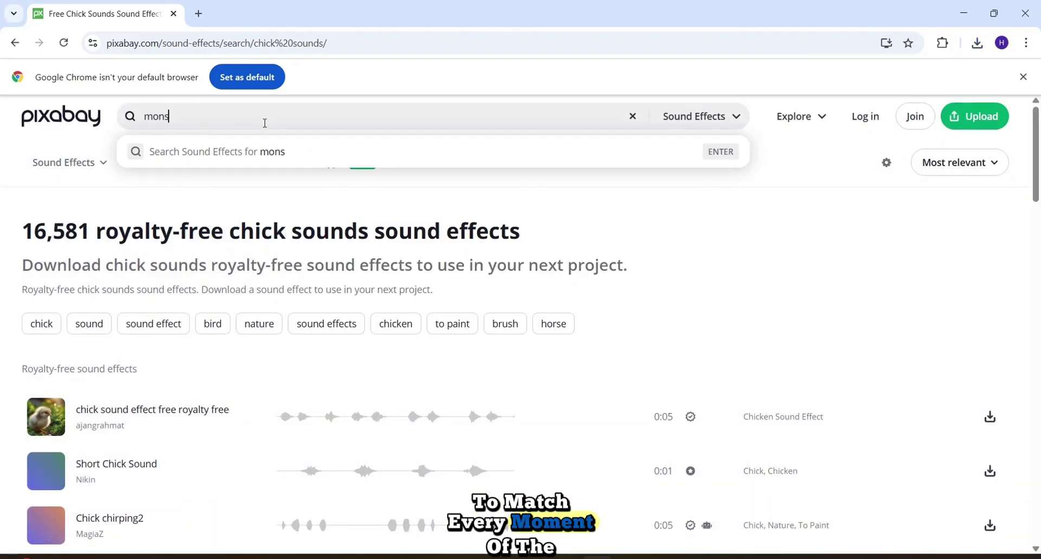
pyautogui.press('Return')
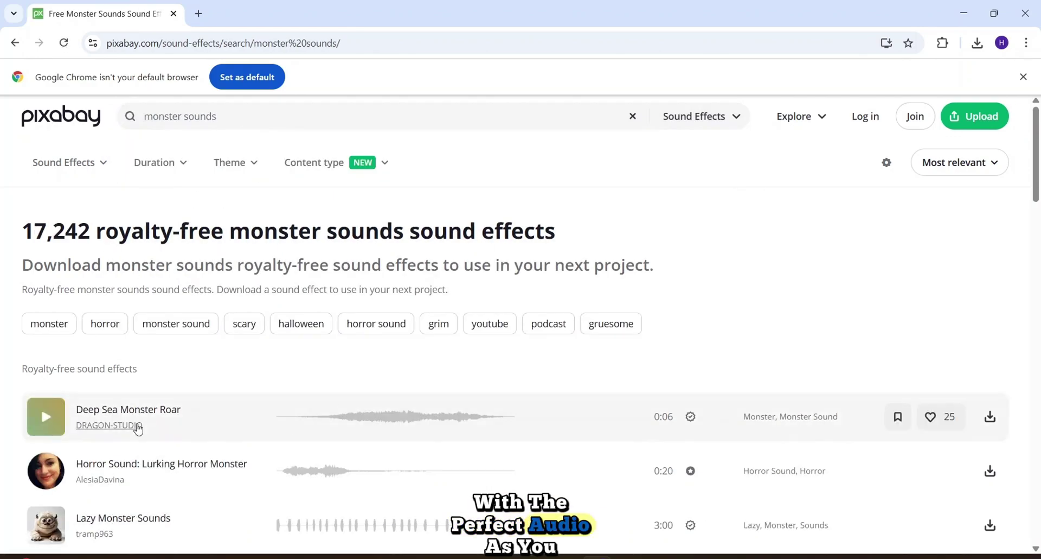
pyautogui.click(991, 417)
pyautogui.click(705, 263)
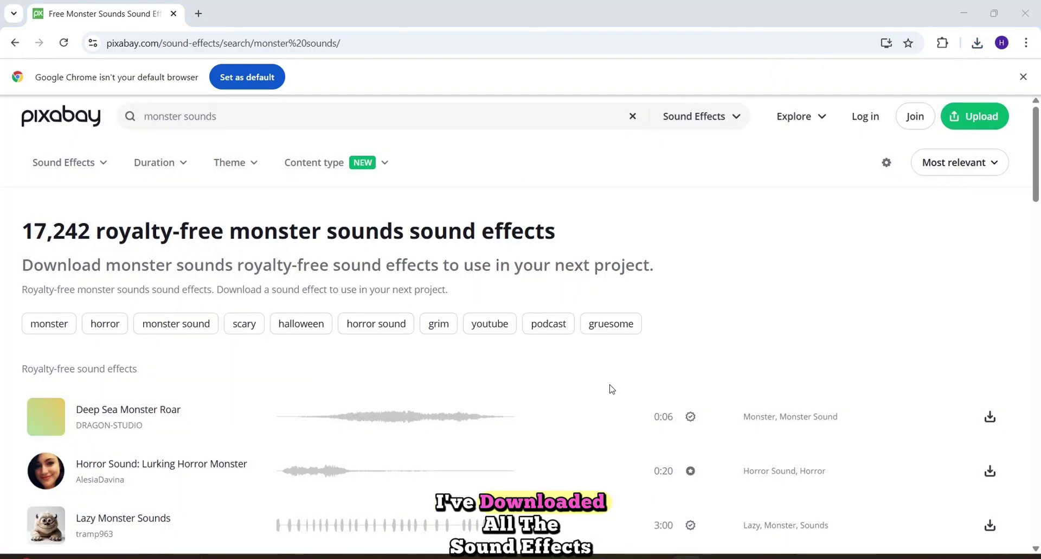
# - Import all seven downloaded sound files from the Downloads folder into CapCut's media
pyautogui.click(556, 448)
pyautogui.moveTo(113, 165); pyautogui.dragTo(602, 162)
pyautogui.moveTo(607, 152); pyautogui.dragTo(686, 530)
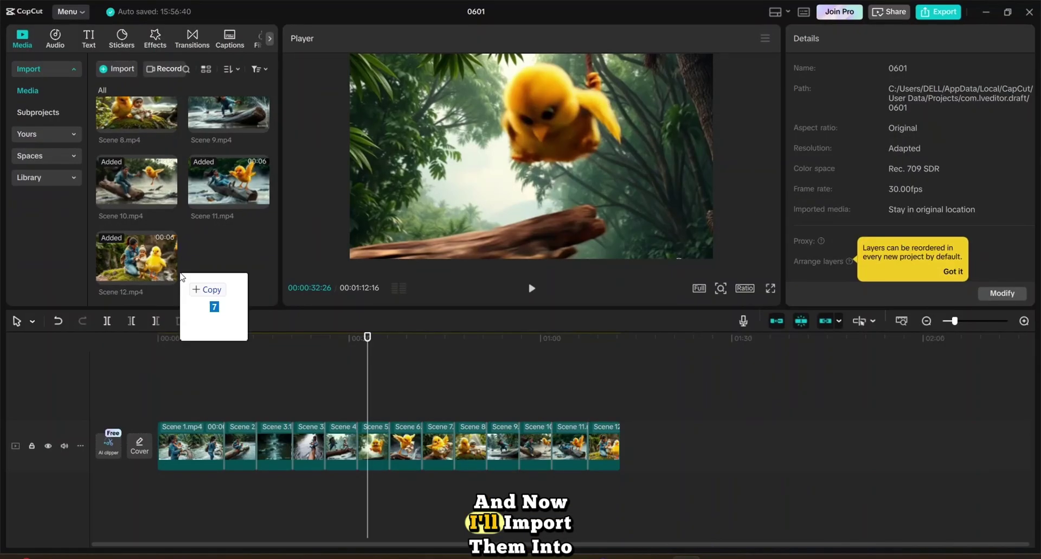
pyautogui.moveTo(213, 303); pyautogui.dragTo(163, 217)
# - Lay the river, woman-screaming, deep-sea roar and chick sounds on audio tracks beneath the scenes
pyautogui.scroll(-5, 161, 215)
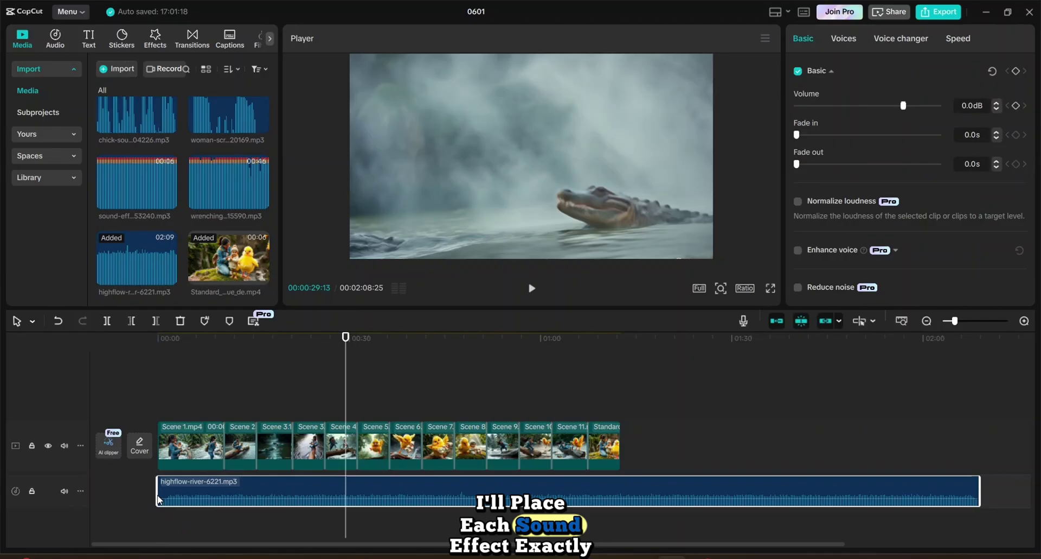
pyautogui.moveTo(980, 491); pyautogui.dragTo(622, 491)
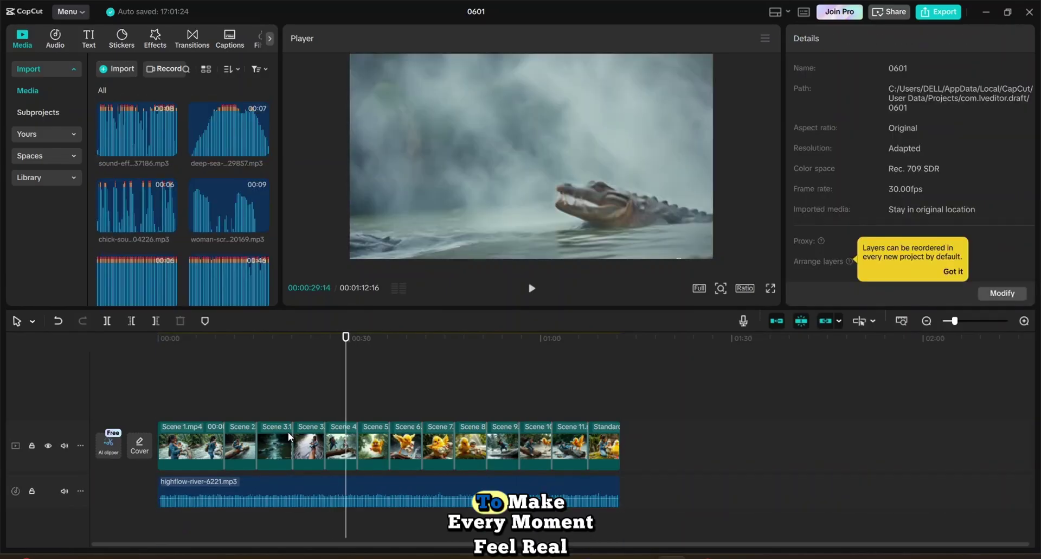
pyautogui.moveTo(229, 206); pyautogui.dragTo(346, 504)
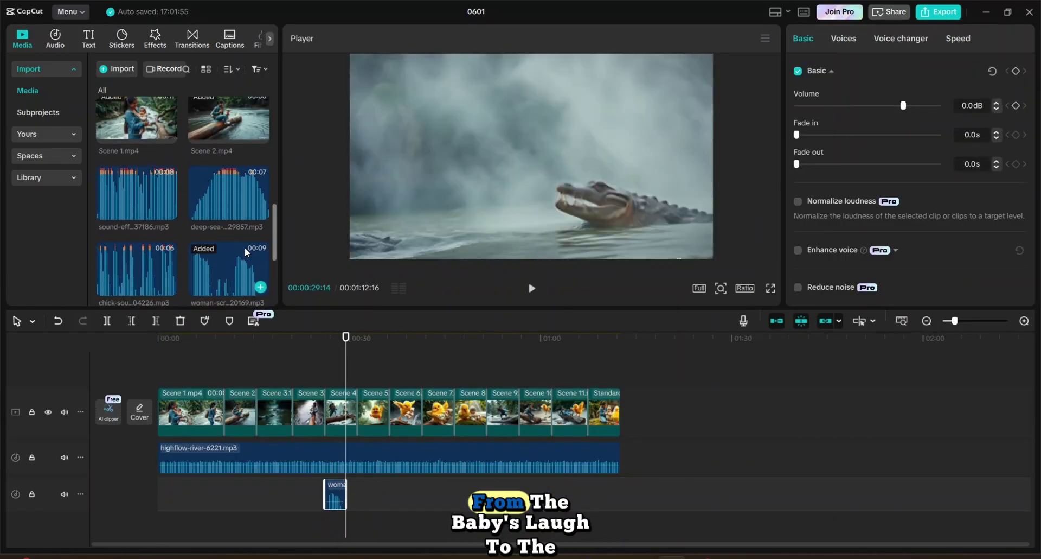
pyautogui.moveTo(229, 201); pyautogui.dragTo(365, 495)
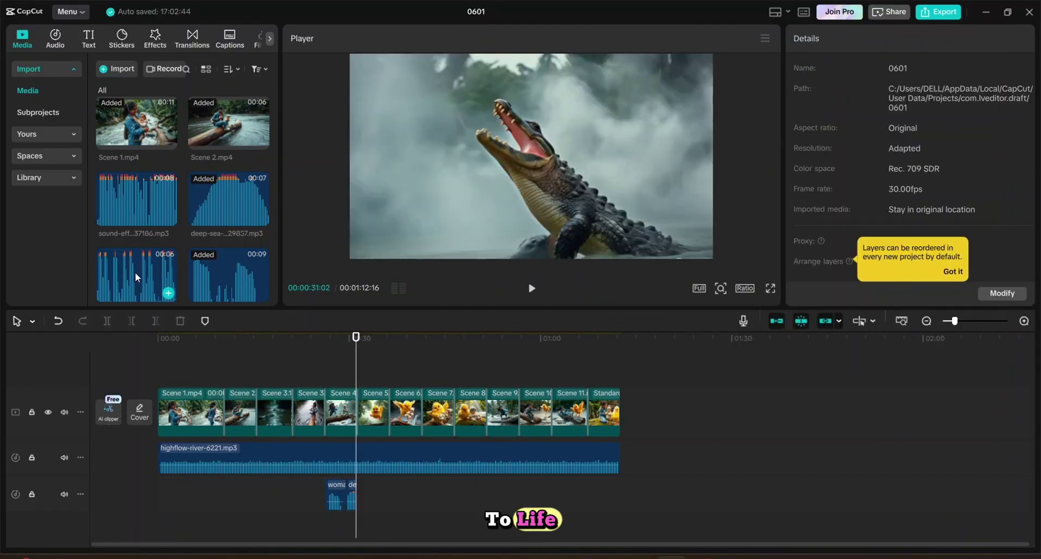
pyautogui.moveTo(169, 293); pyautogui.dragTo(379, 496)
pyautogui.scroll(3, 380, 497)
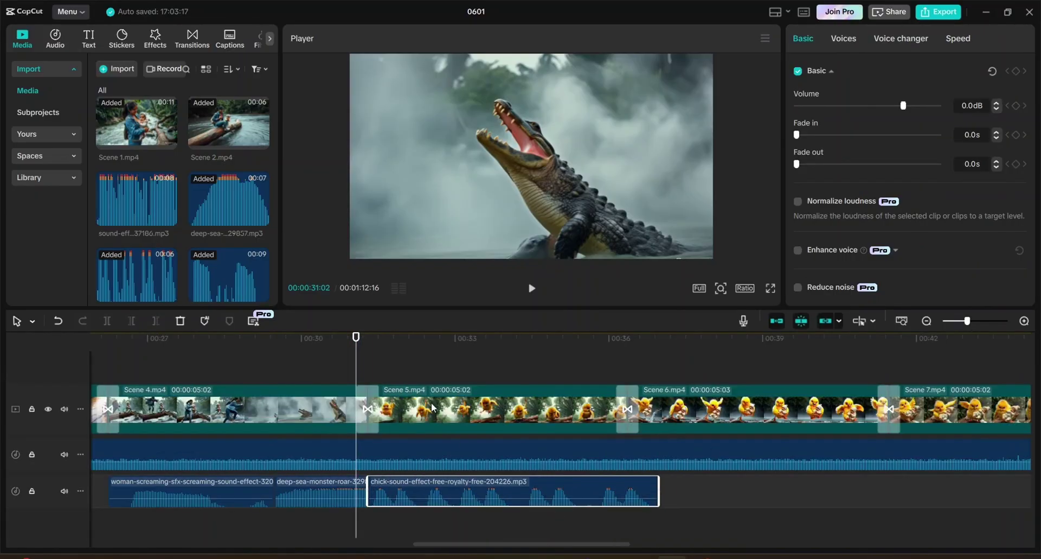
pyautogui.moveTo(556, 402); pyautogui.dragTo(752, 445)
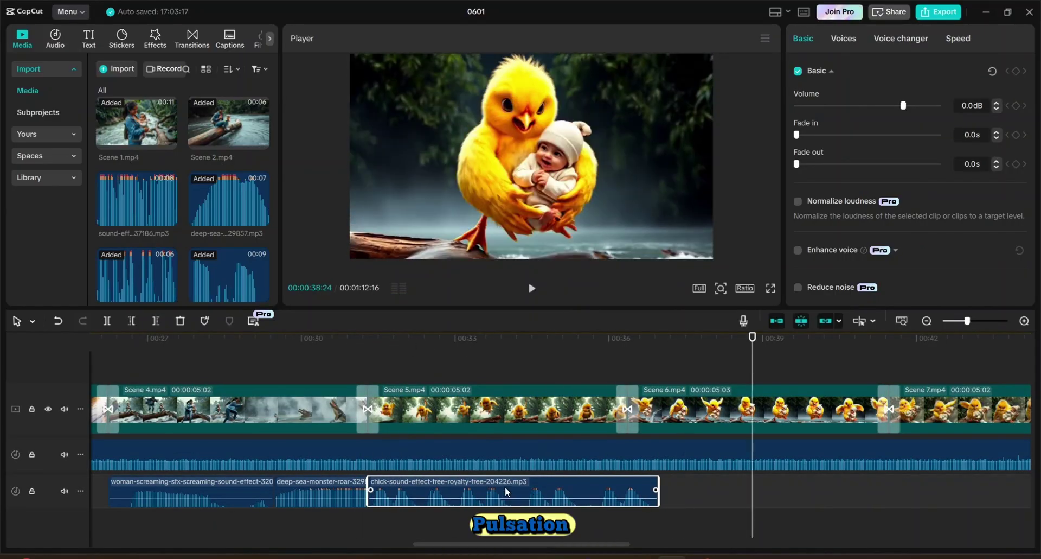
pyautogui.moveTo(506, 491); pyautogui.dragTo(813, 491)
pyautogui.hscroll(6, 705, 540)
# - Paste two copies of the chick sound after the original and shorten the second copy
pyautogui.click(364, 339)
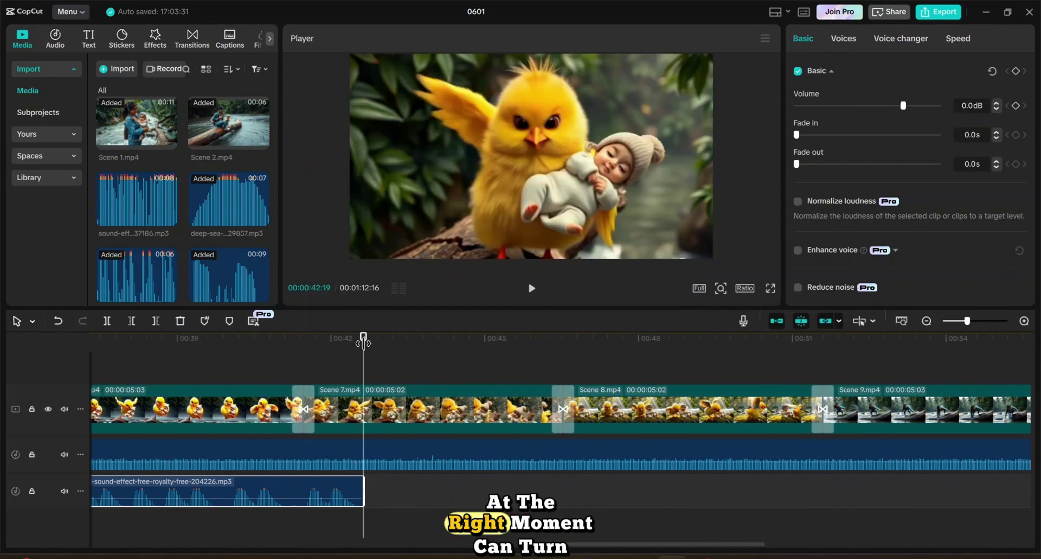
pyautogui.hotkey('ctrl', 'v')
pyautogui.moveTo(363, 339); pyautogui.dragTo(654, 339)
pyautogui.hotkey('ctrl', 'v')
pyautogui.moveTo(946, 491); pyautogui.dragTo(823, 517)
pyautogui.hscroll(4, 829, 541)
# - Add the woman-screaming sound under the next scene and trim its end
pyautogui.click(259, 288)
pyautogui.scroll(-2, 259, 288)
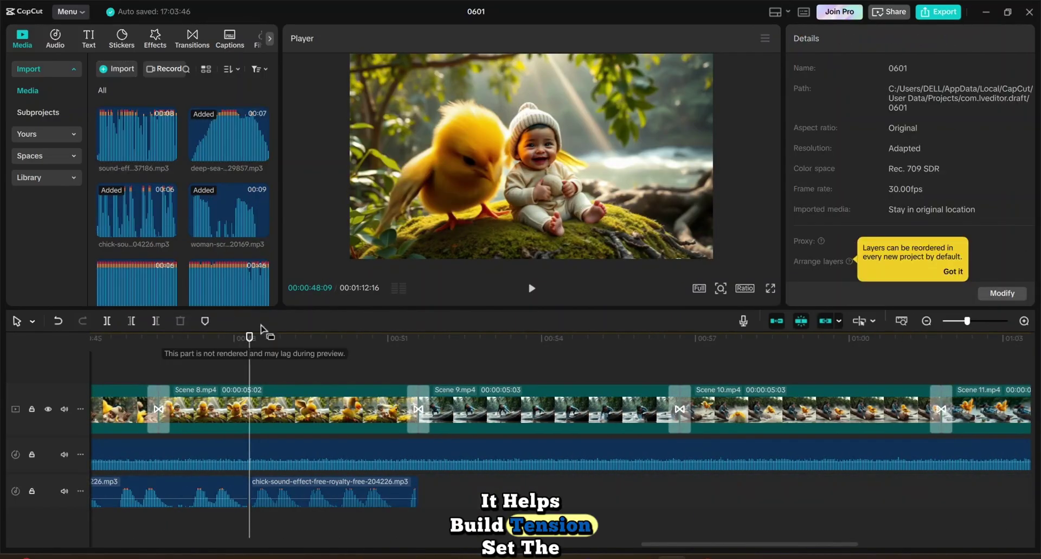
pyautogui.moveTo(250, 340); pyautogui.dragTo(505, 337)
pyautogui.moveTo(232, 225); pyautogui.dragTo(503, 491)
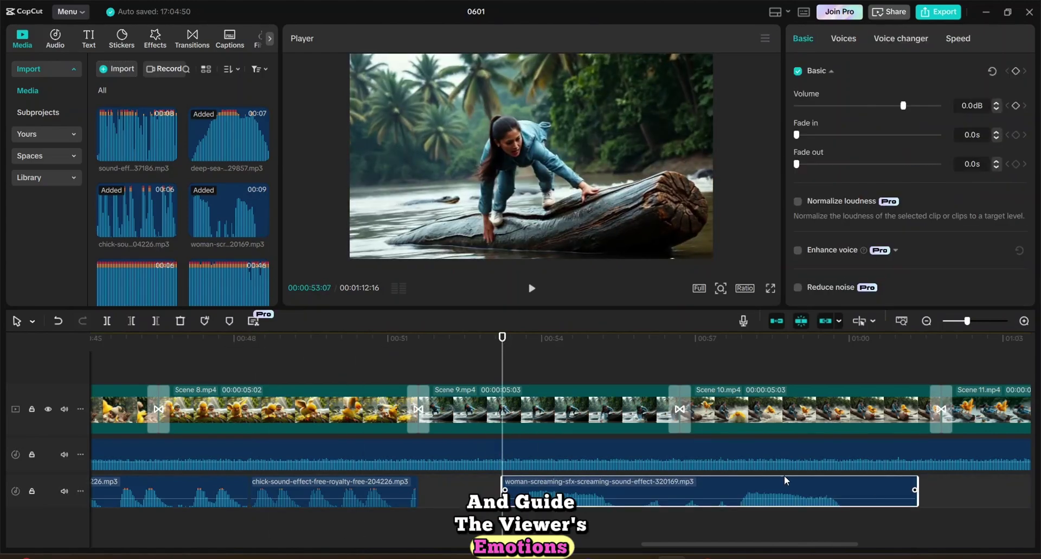
pyautogui.moveTo(918, 491); pyautogui.dragTo(676, 508)
pyautogui.hscroll(3, 676, 508)
pyautogui.scroll(1, 137, 239)
# - Place another chick sound on track 3, duplicate it and trim the copy
pyautogui.moveTo(137, 239); pyautogui.dragTo(354, 497)
pyautogui.click(354, 497)
pyautogui.click(642, 339)
pyautogui.hotkey('ctrl', 'c')
pyautogui.hotkey('ctrl', 'v')
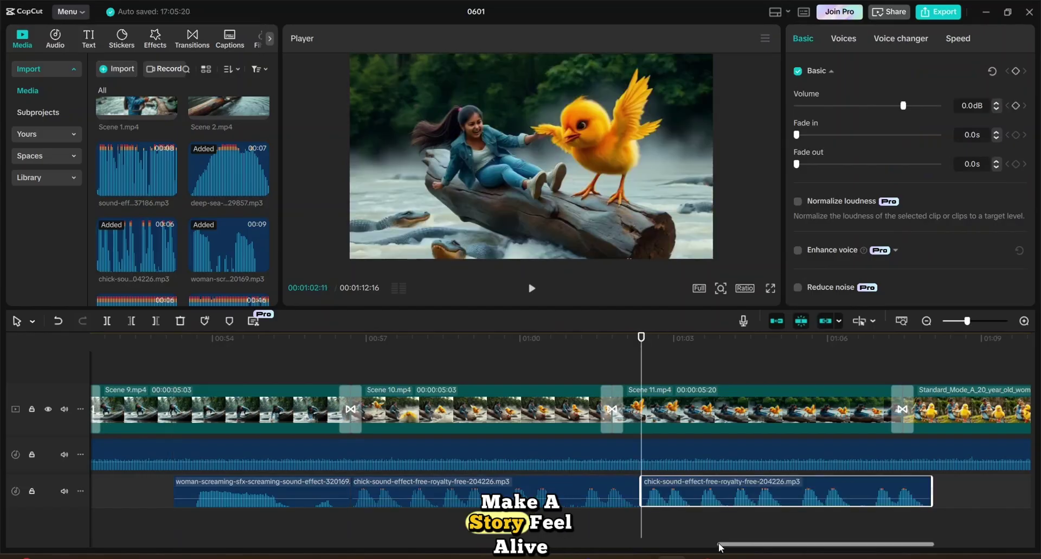
pyautogui.hscroll(5, 529, 489)
pyautogui.moveTo(529, 490); pyautogui.dragTo(499, 490)
# - Drop the baby-laughing sound after the chick copy and shorten it
pyautogui.click(137, 169)
pyautogui.moveTo(137, 168); pyautogui.dragTo(505, 491)
pyautogui.moveTo(880, 493); pyautogui.dragTo(755, 493)
# - Add a chick sound on a fourth track, extend it slightly and lower its volume to -5.4dB
pyautogui.scroll(-2, 543, 434)
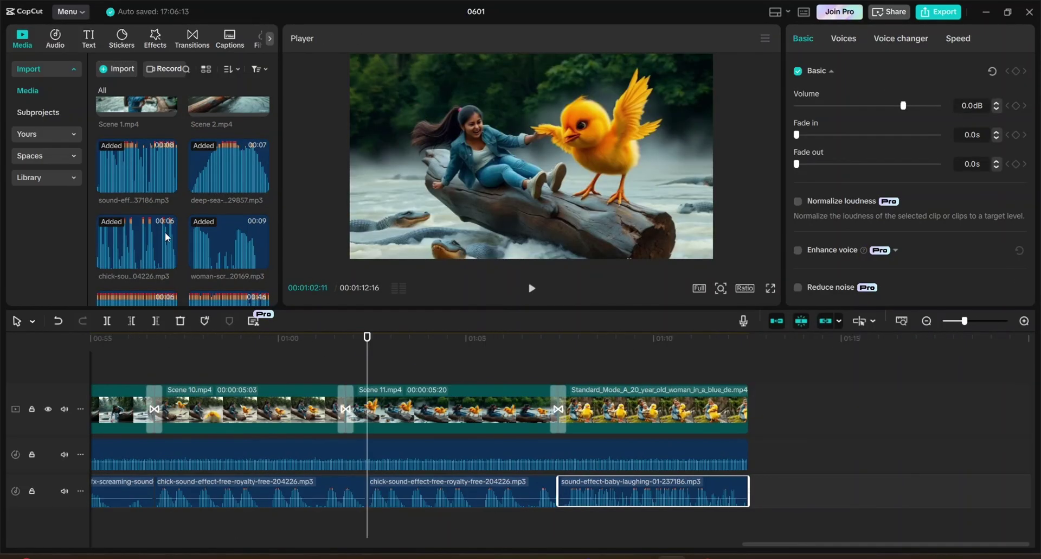
pyautogui.moveTo(163, 250); pyautogui.dragTo(559, 537)
pyautogui.moveTo(749, 535); pyautogui.dragTo(756, 535)
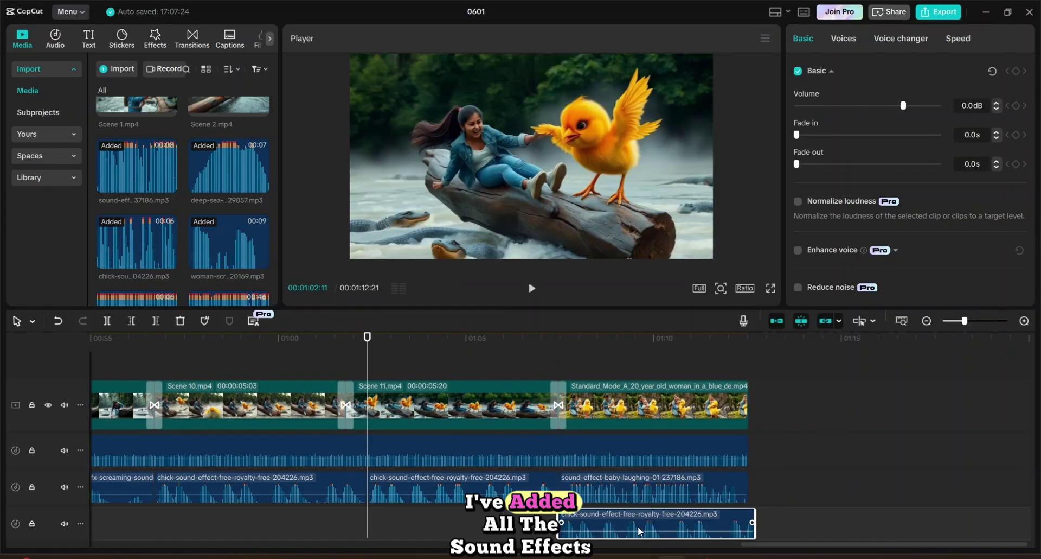
pyautogui.moveTo(641, 532); pyautogui.dragTo(641, 533)
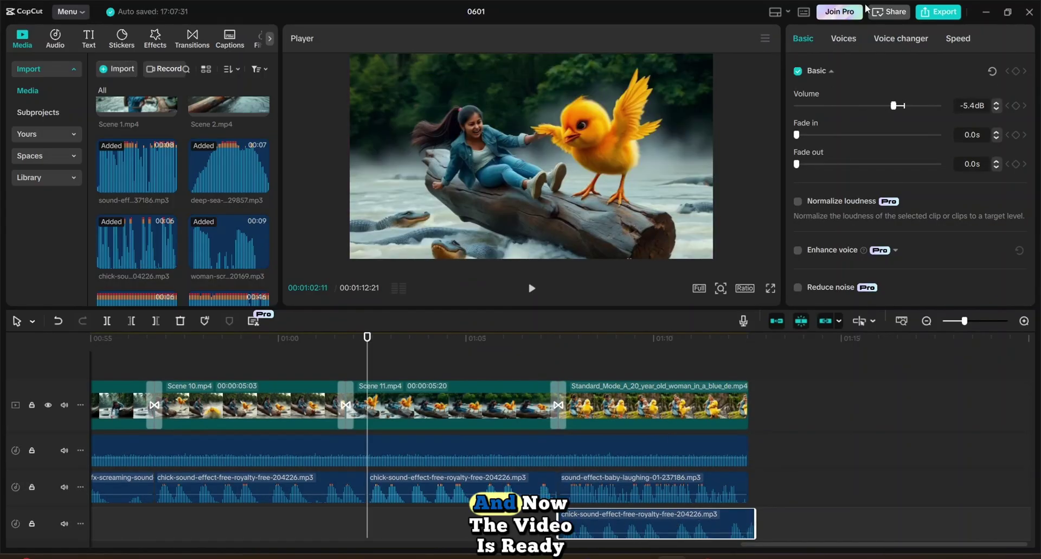
# - Export the 0601 video as a 1080P, 30fps H.264 mp4
pyautogui.click(935, 16)
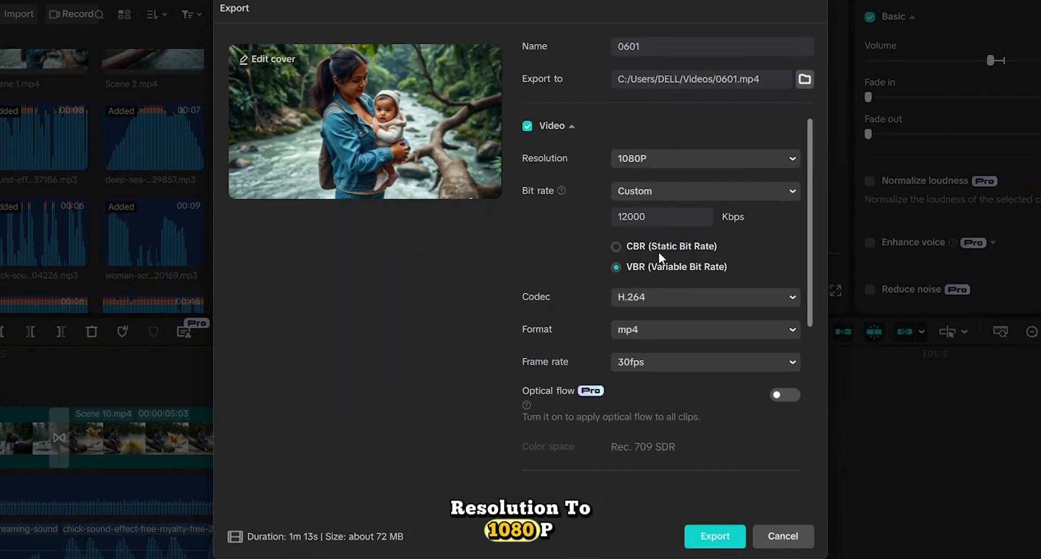
pyautogui.click(715, 536)
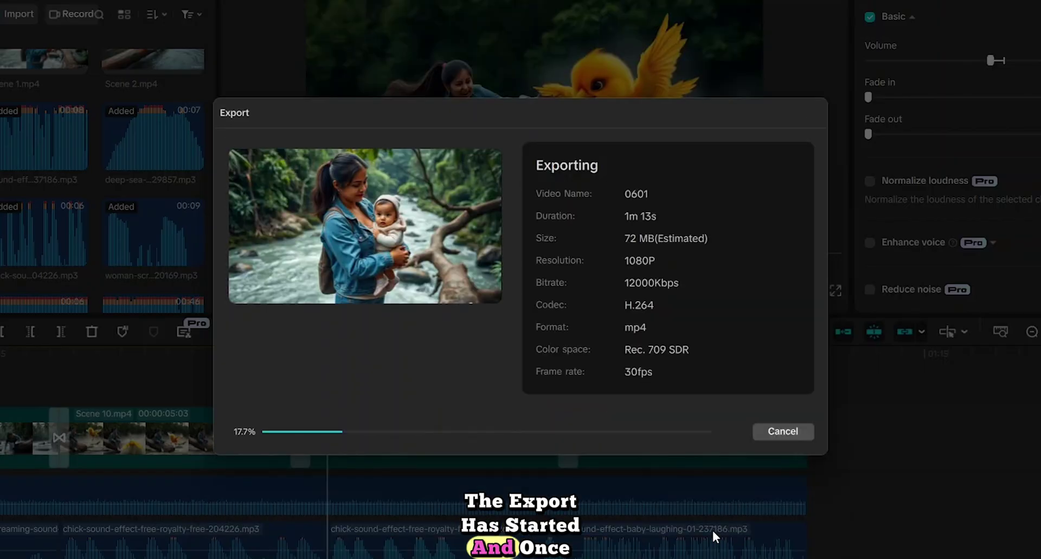